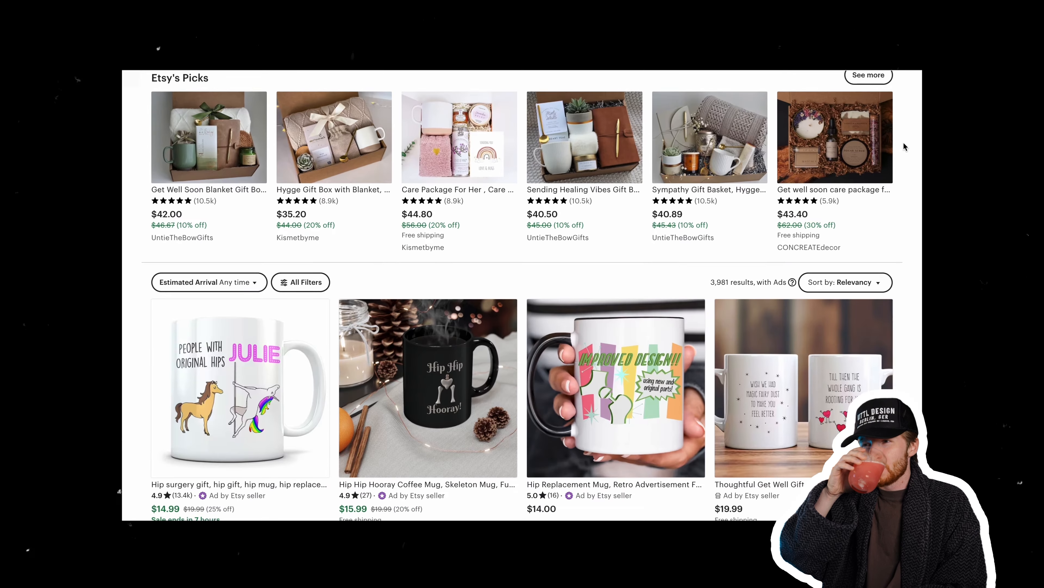
Step: Browse the Etsy listings of get-well mugs, gift boxes and care packages for design ideas
{"action": "scroll", "coordinate": [904, 142], "scroll_direction": "down", "scroll_amount": 4}
{"action": "scroll", "coordinate": [880, 165], "scroll_direction": "down", "scroll_amount": 5}
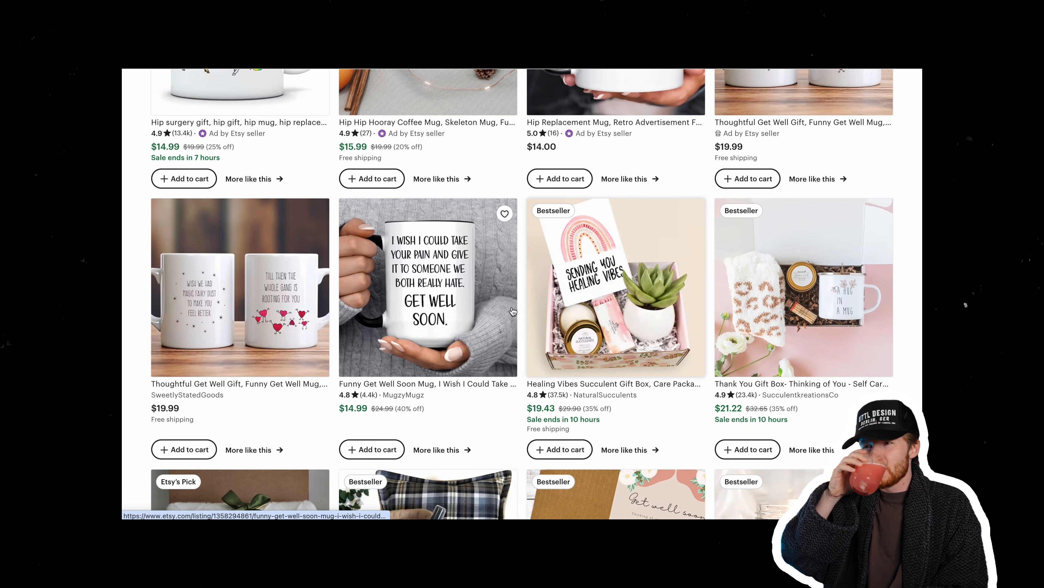
{"action": "scroll", "coordinate": [431, 333], "scroll_direction": "down", "scroll_amount": 6}
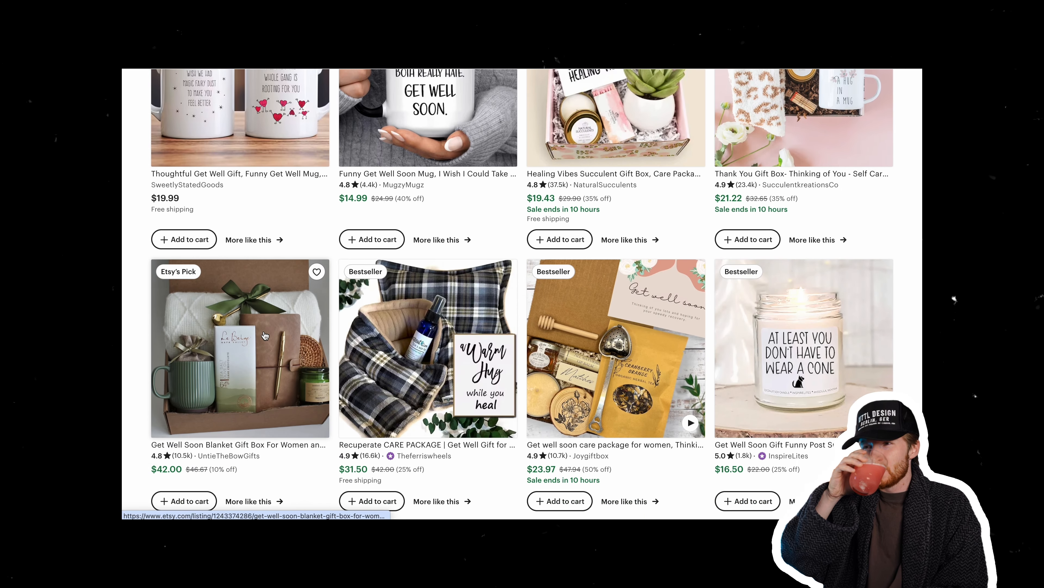
{"action": "scroll", "coordinate": [374, 364], "scroll_direction": "down", "scroll_amount": 5}
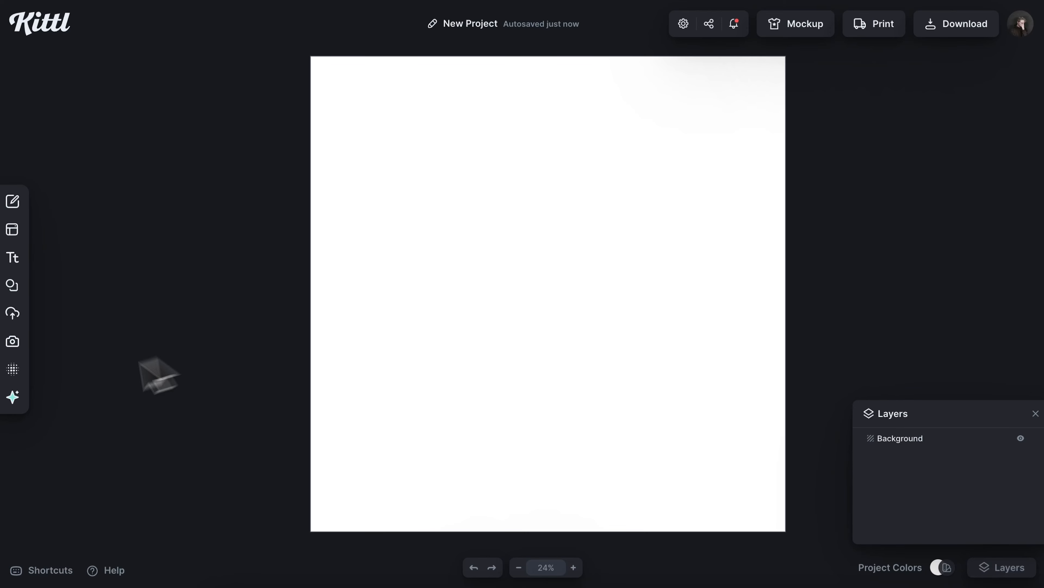
Step: Switch to Kittl and generate a "tissue box sitting" AI image in the Mascot clipart style with a 1:1 ratio
{"action": "left_click", "coordinate": [12, 397]}
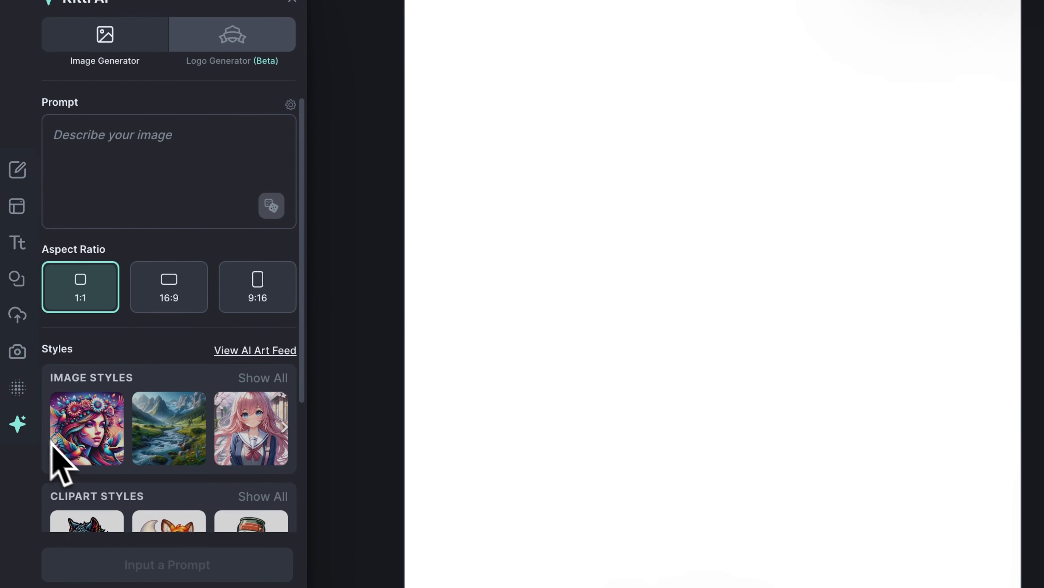
{"action": "left_click", "coordinate": [155, 149]}
{"action": "type", "text": "tissue box sitting"}
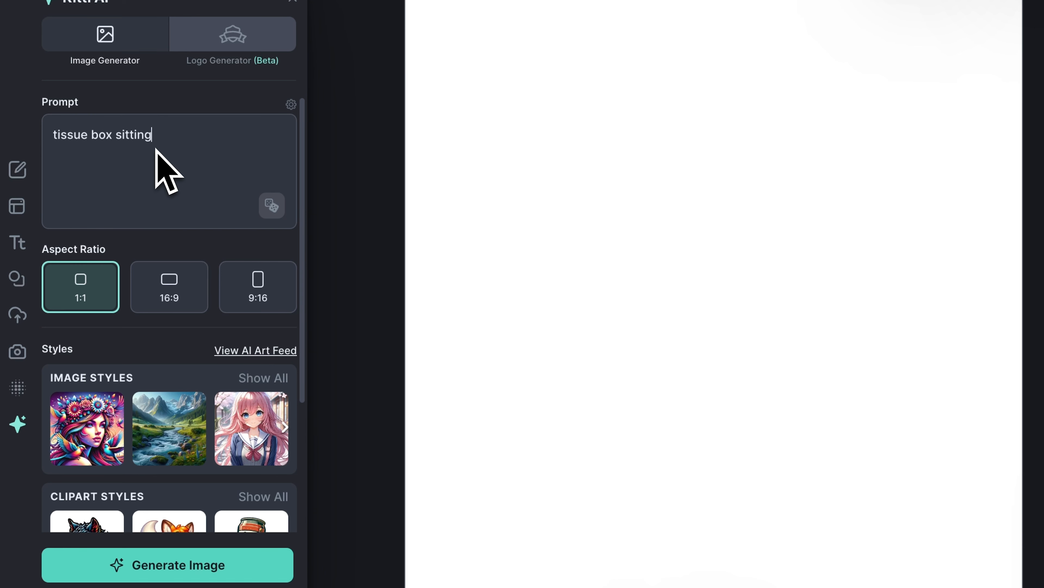
{"action": "scroll", "coordinate": [116, 358], "scroll_direction": "down", "scroll_amount": 5}
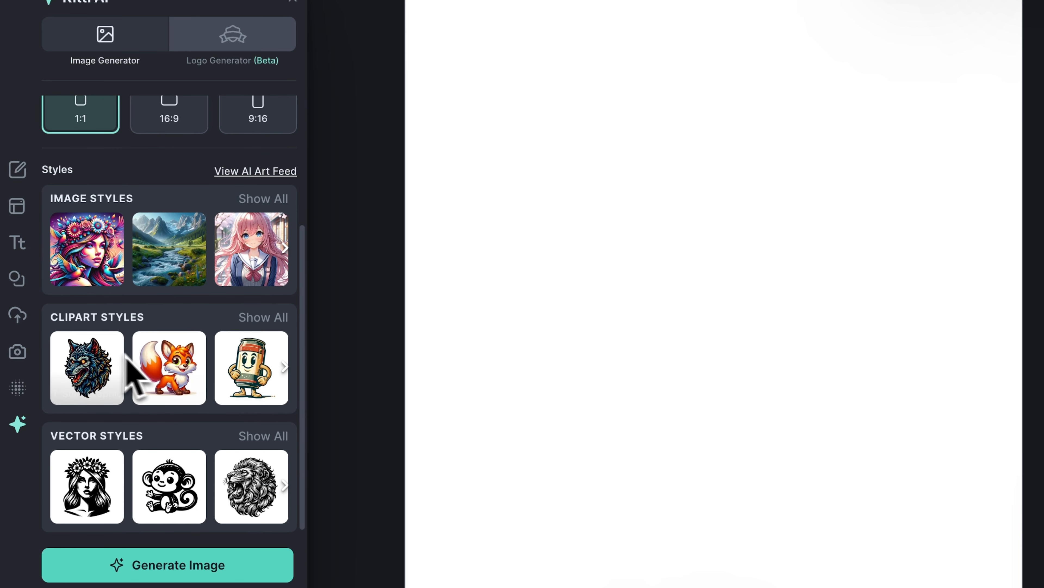
{"action": "left_click", "coordinate": [265, 372]}
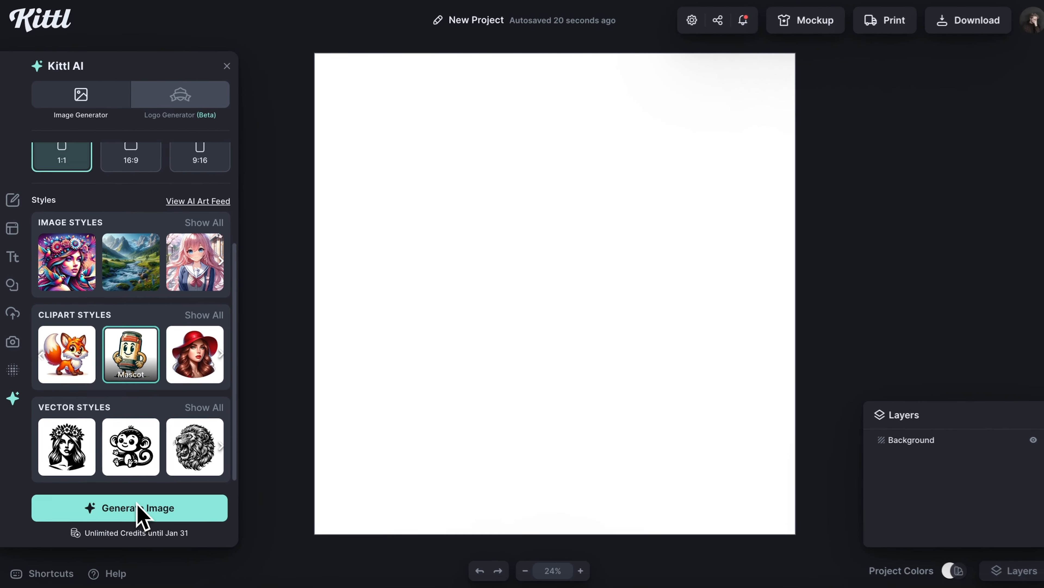
{"action": "left_click", "coordinate": [178, 565]}
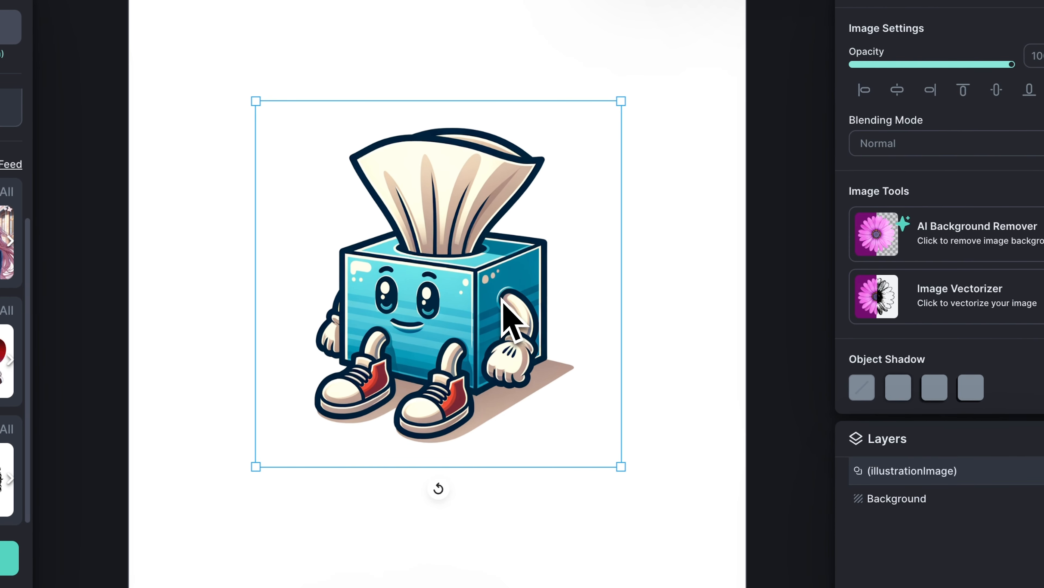
Step: Remove the tissue box image's background and check the cutout by toggling the Background layer's visibility
{"action": "left_click", "coordinate": [941, 242]}
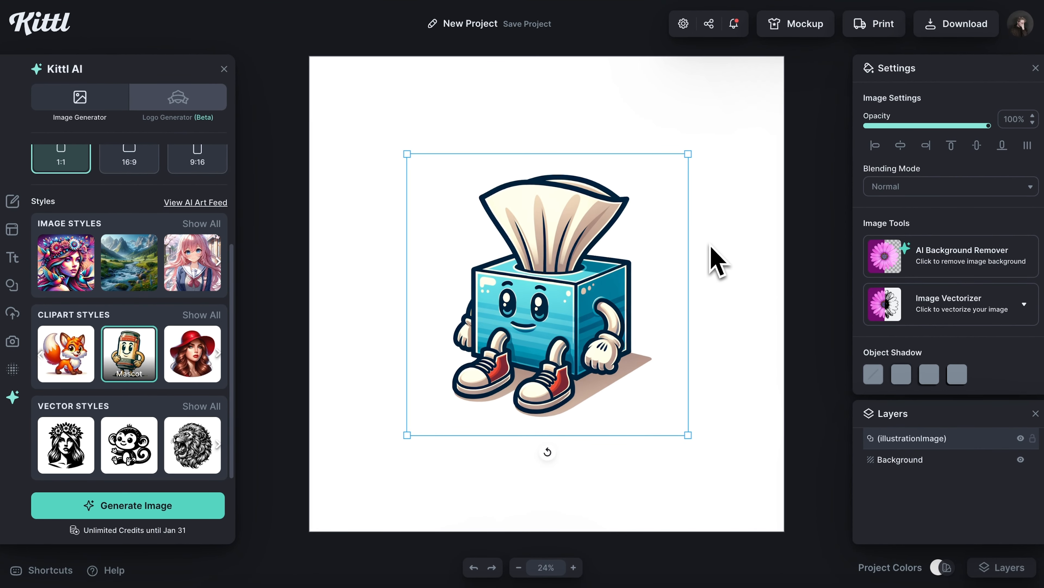
{"action": "left_click", "coordinate": [1022, 459]}
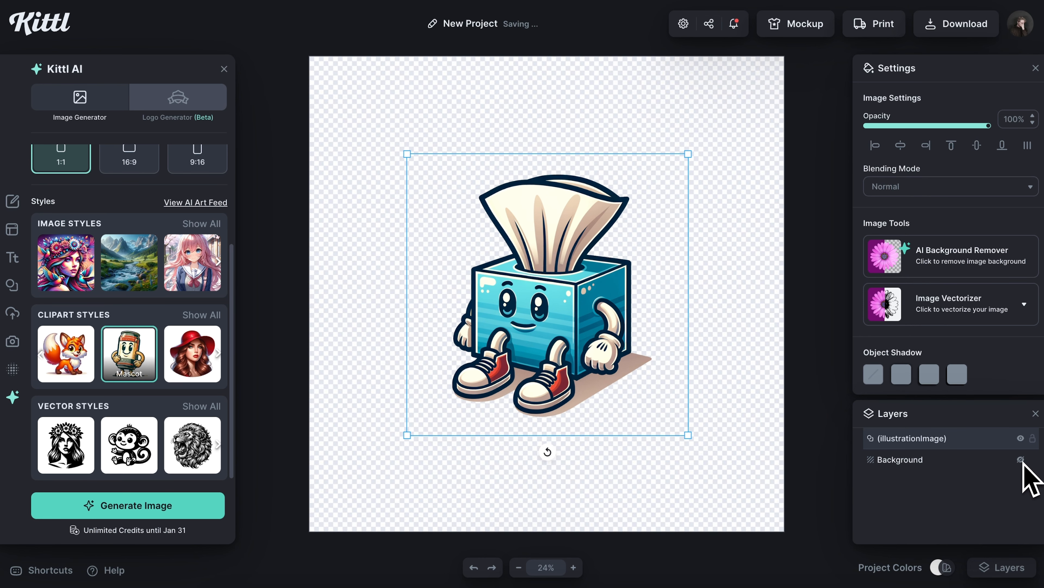
{"action": "left_click", "coordinate": [1022, 460]}
{"action": "left_click", "coordinate": [1022, 461]}
{"action": "left_click", "coordinate": [1022, 461]}
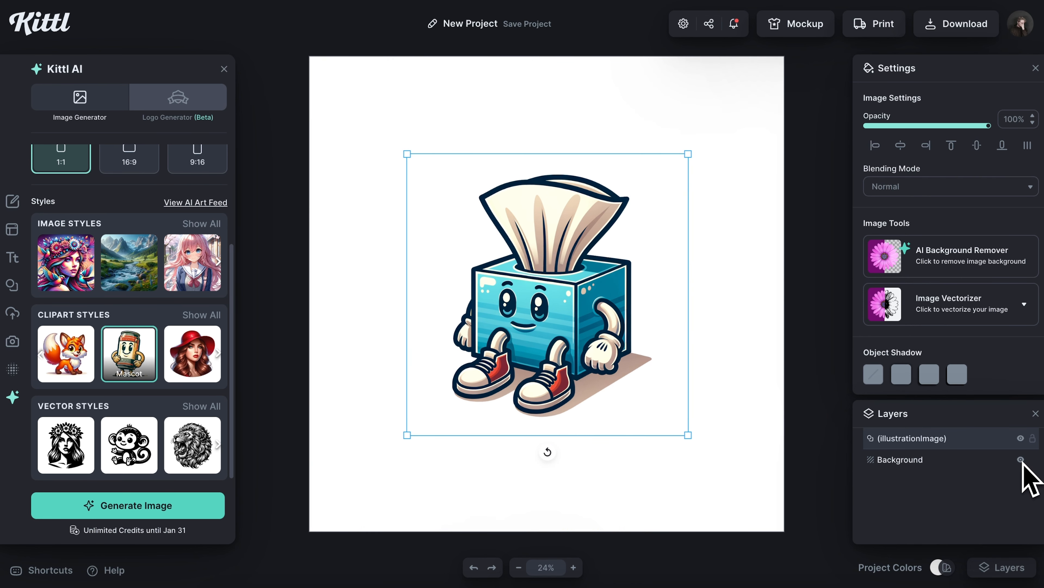
Step: Close the AI generator and scale the tissue box illustration down around its centre
{"action": "left_click", "coordinate": [224, 69]}
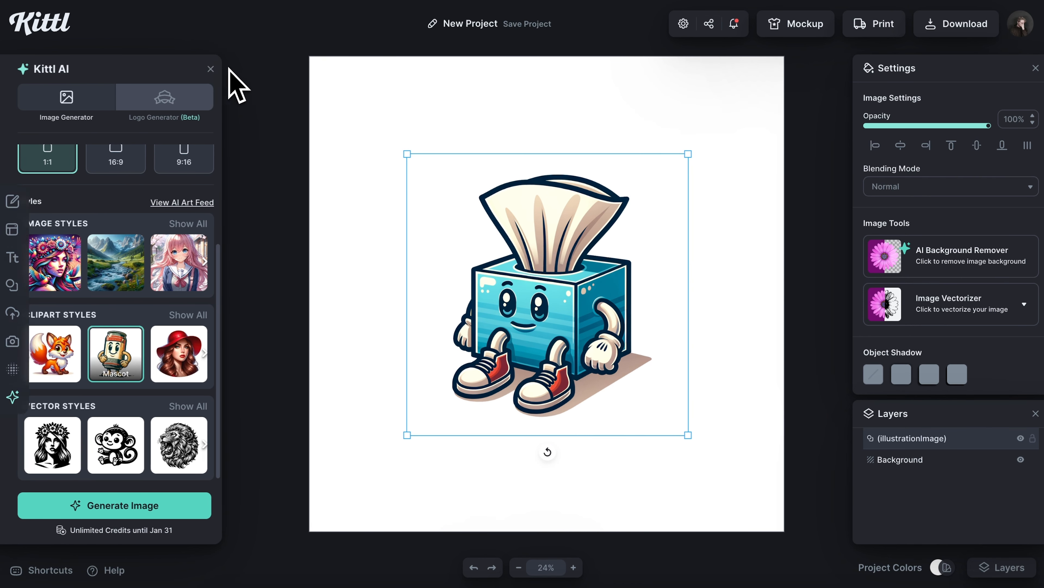
{"action": "left_click_drag", "start_coordinate": [696, 444], "coordinate": [663, 410]}
Step: Add a headline text in HT Modern Hand Serif at size 300 and widen its box so the word fits on one line
{"action": "left_click", "coordinate": [536, 145]}
{"action": "key", "text": "t"}
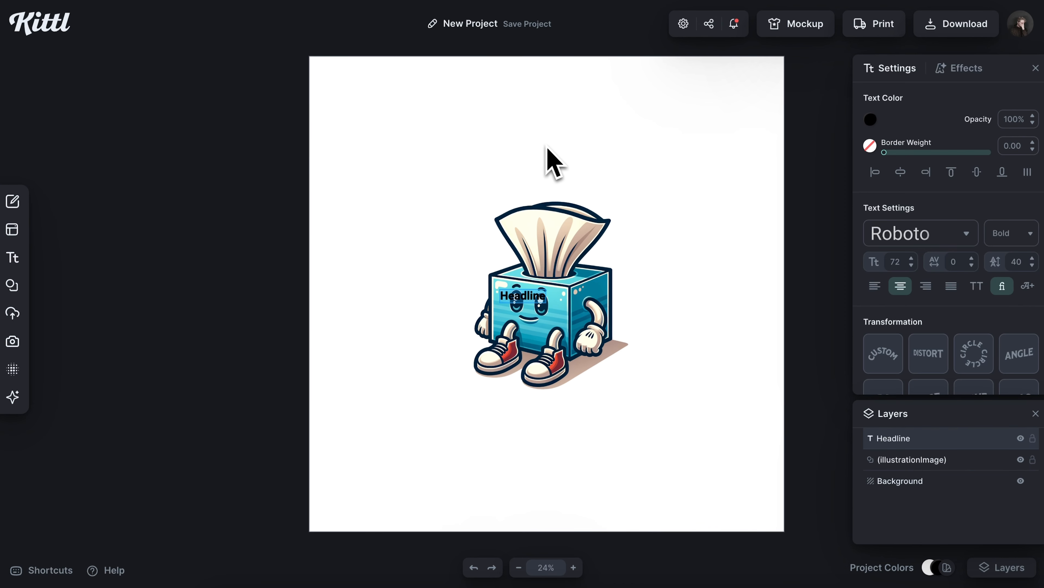
{"action": "left_click", "coordinate": [869, 233]}
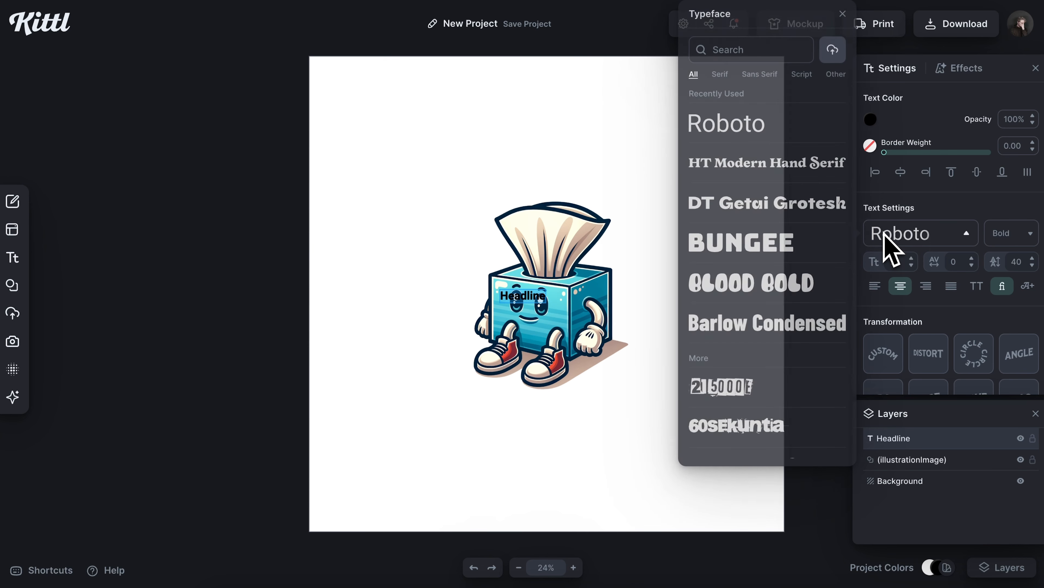
{"action": "left_click", "coordinate": [790, 172]}
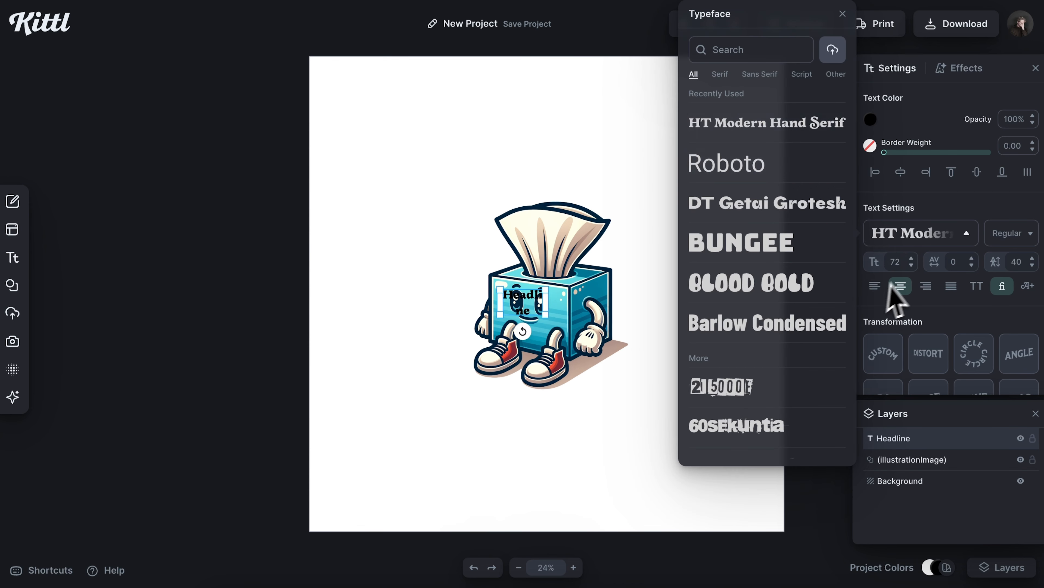
{"action": "left_click", "coordinate": [896, 262]}
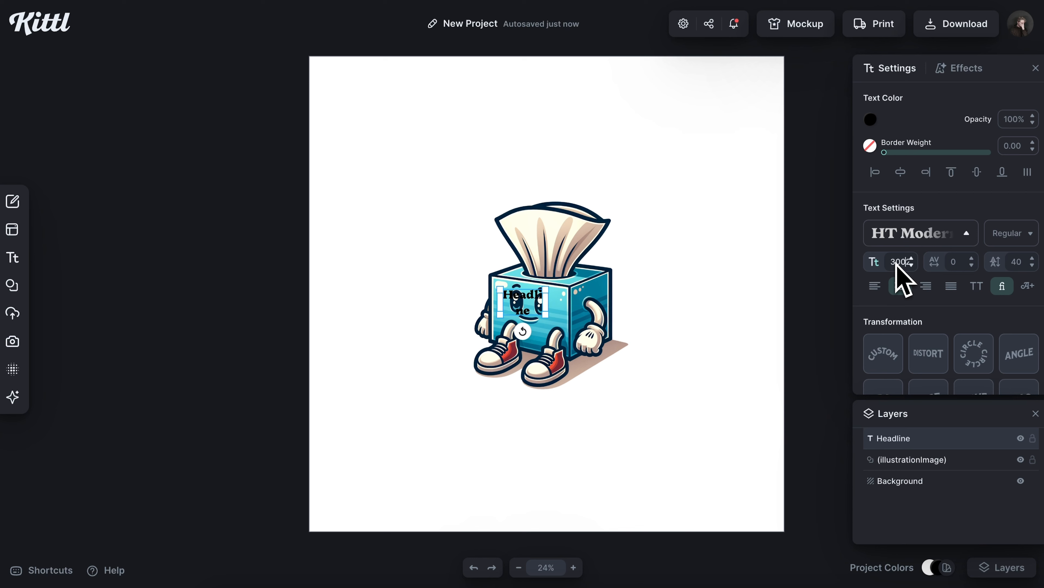
{"action": "key", "text": "Return"}
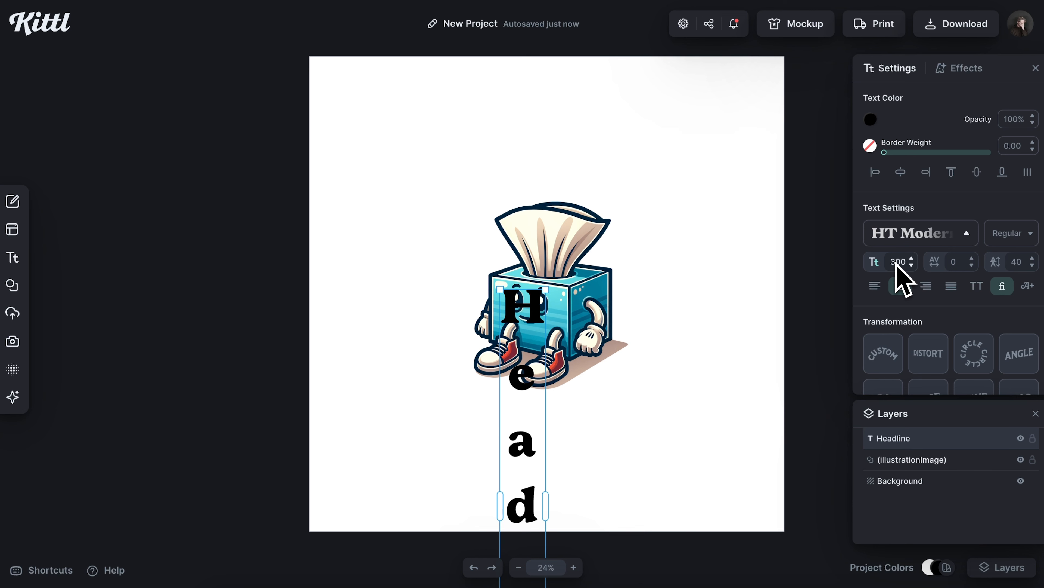
{"action": "left_click_drag", "start_coordinate": [548, 507], "coordinate": [721, 481]}
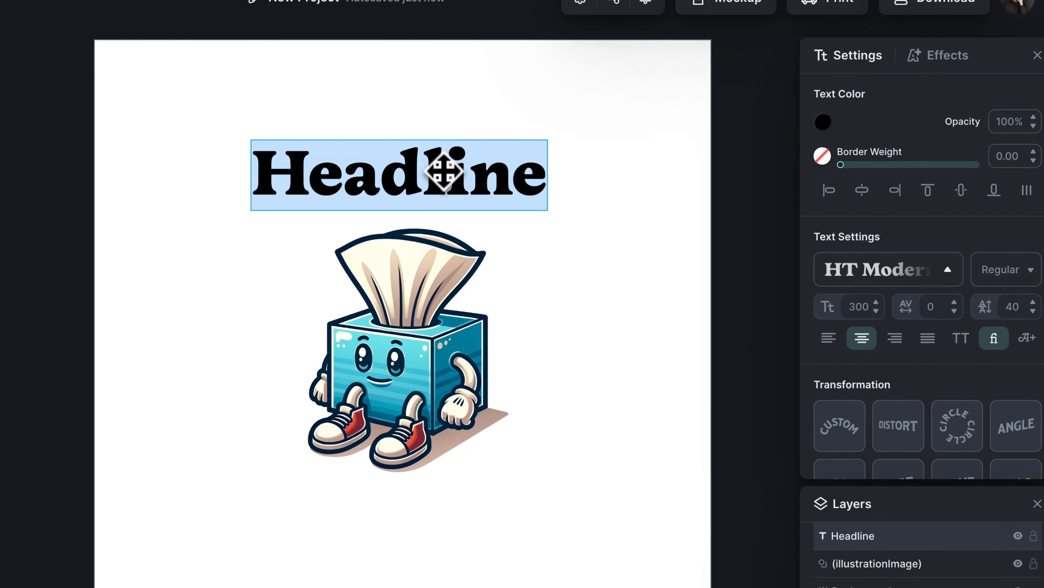
Step: Change the headline above the tissue box to "you get well" and widen its box to fit on a single line
{"action": "type", "text": "you get well"}
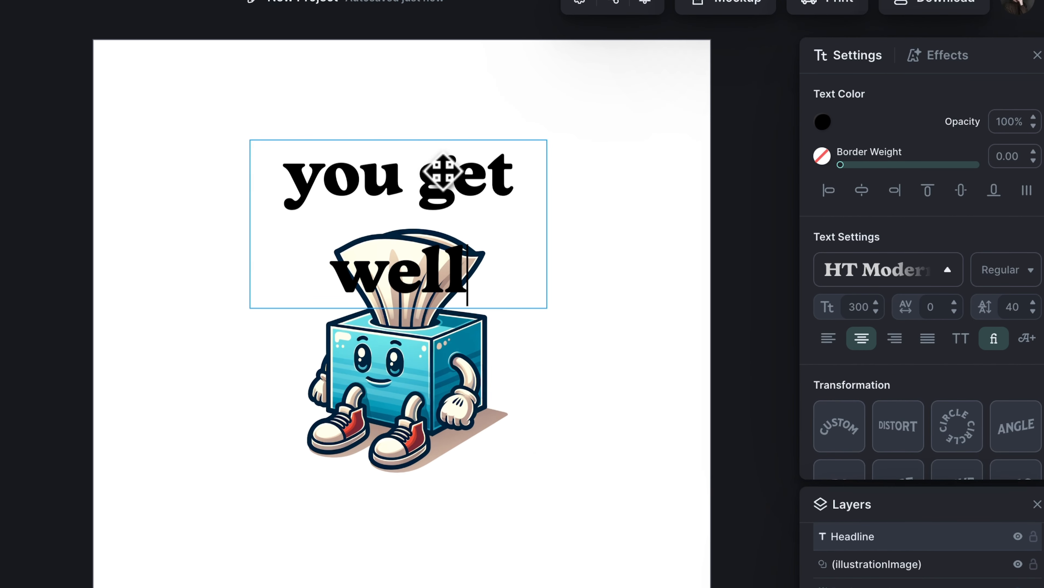
{"action": "key", "text": "Escape"}
{"action": "left_click_drag", "start_coordinate": [547, 205], "coordinate": [644, 196]}
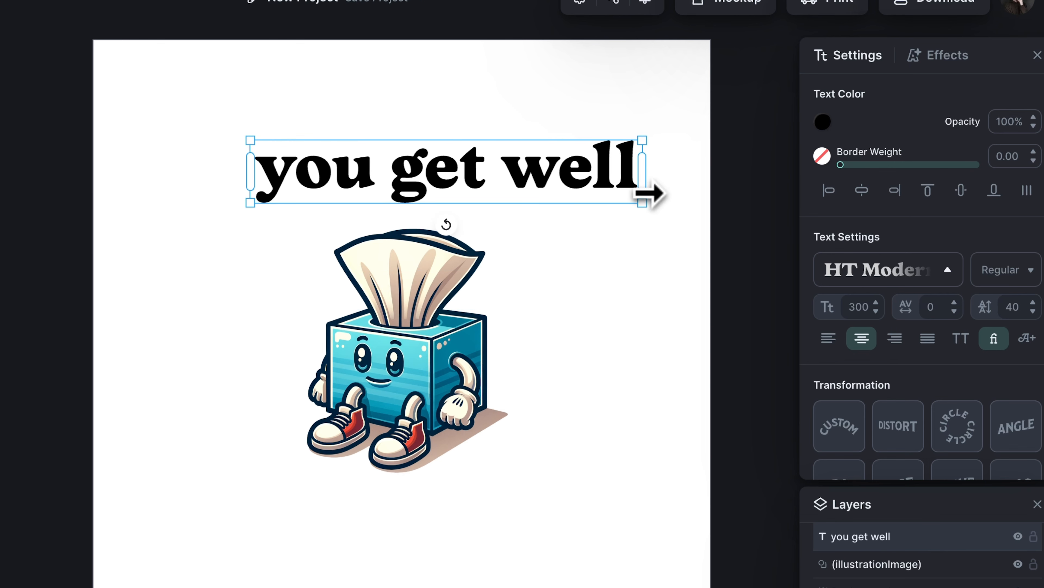
Step: Centre the "you get well" text horizontally on the canvas and curve it with the Circle transformation
{"action": "left_click", "coordinate": [872, 194]}
{"action": "left_click", "coordinate": [961, 437]}
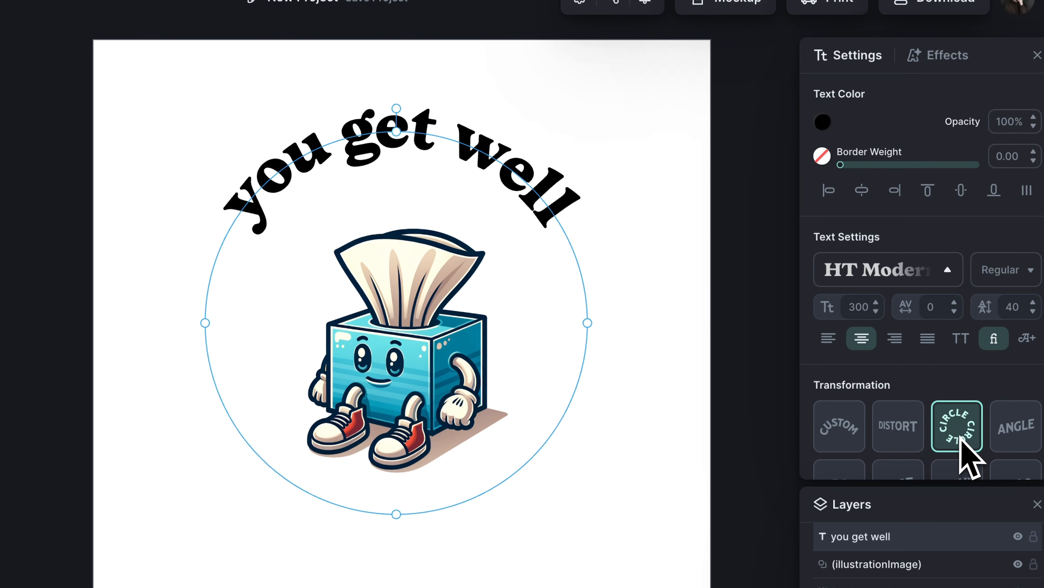
Step: Colour the arched text with the dark navy of the illustration's outline and set its size to 400
{"action": "left_click", "coordinate": [823, 122]}
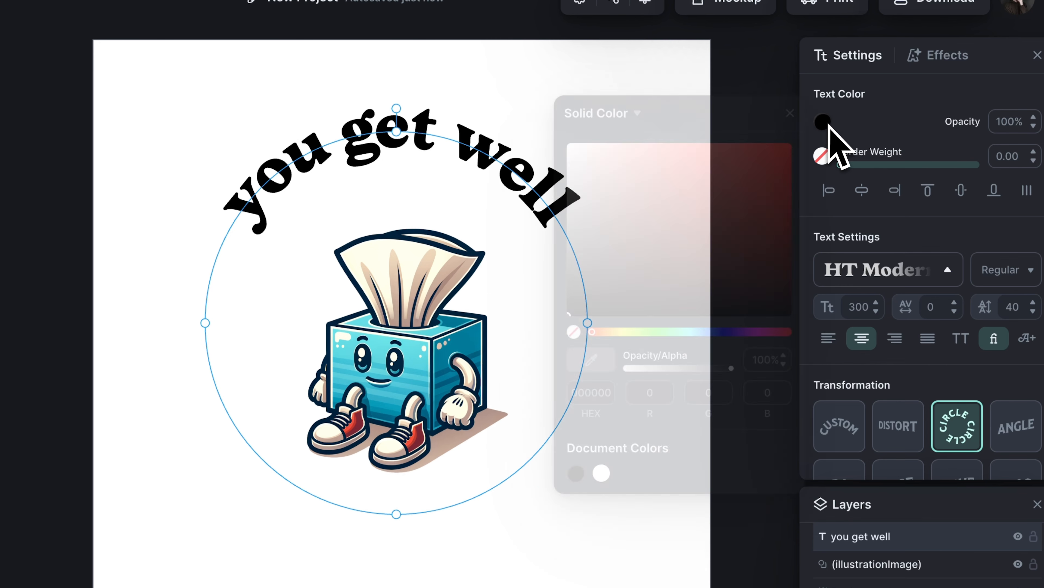
{"action": "left_click", "coordinate": [488, 328]}
{"action": "left_click", "coordinate": [620, 269]}
{"action": "type", "text": "400"}
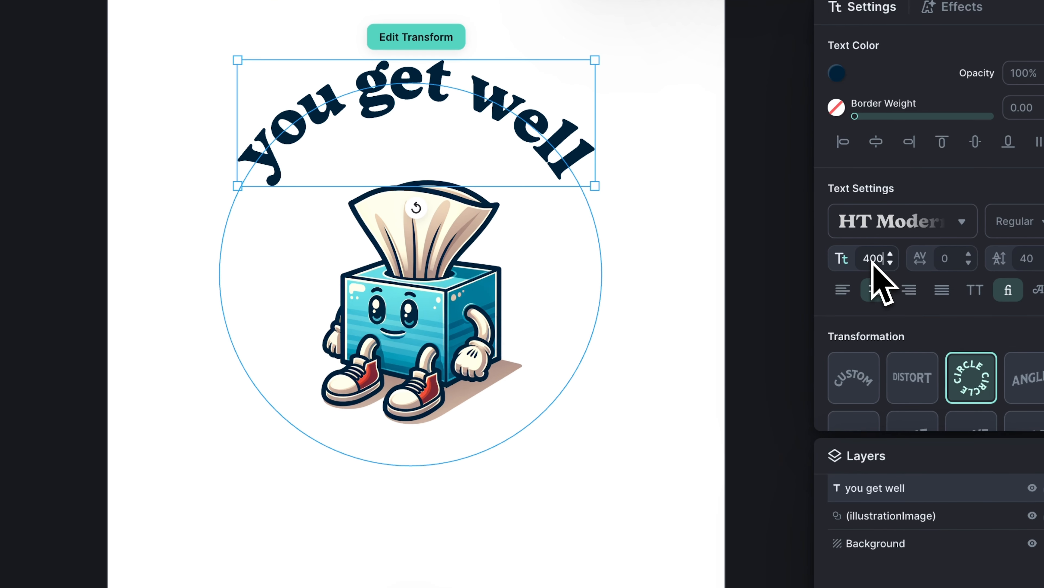
{"action": "key", "text": "Return"}
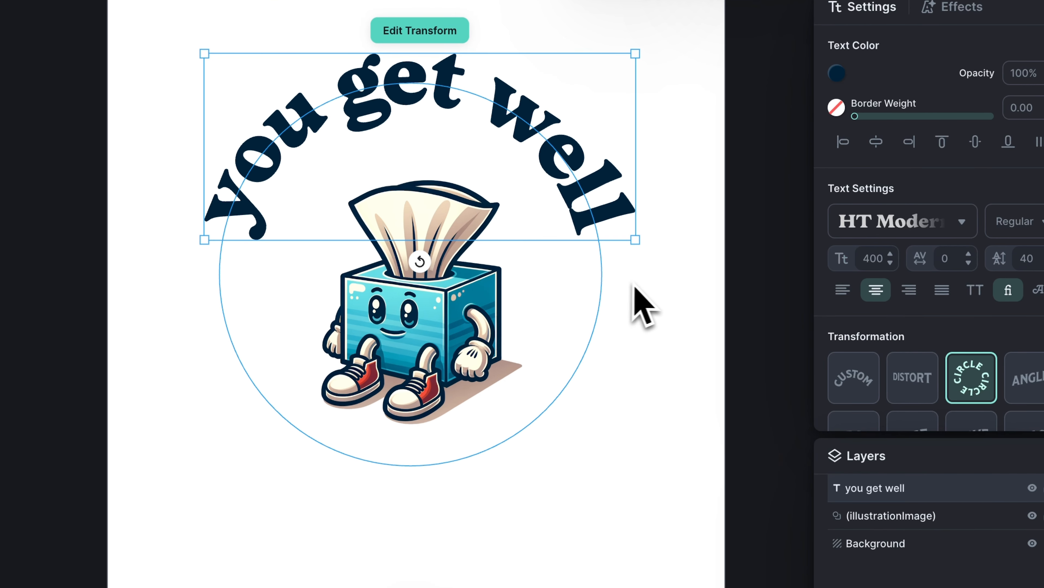
{"action": "left_click", "coordinate": [643, 287]}
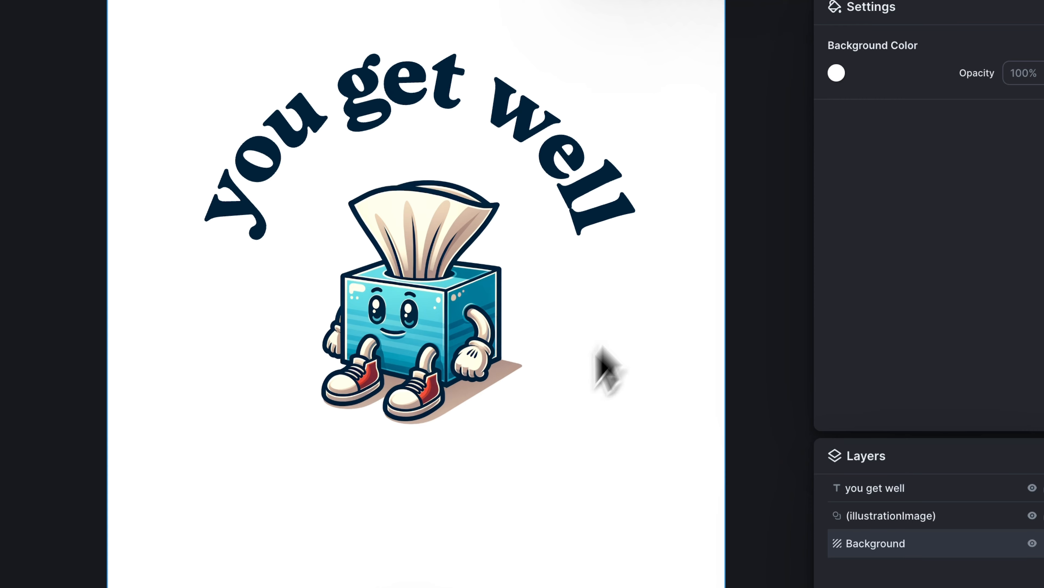
Step: Duplicate the arched text over the lower part of the illustration as straight text reading "hope"
{"action": "left_click_drag", "start_coordinate": [430, 93], "coordinate": [430, 380]}
{"action": "left_click", "coordinate": [970, 396]}
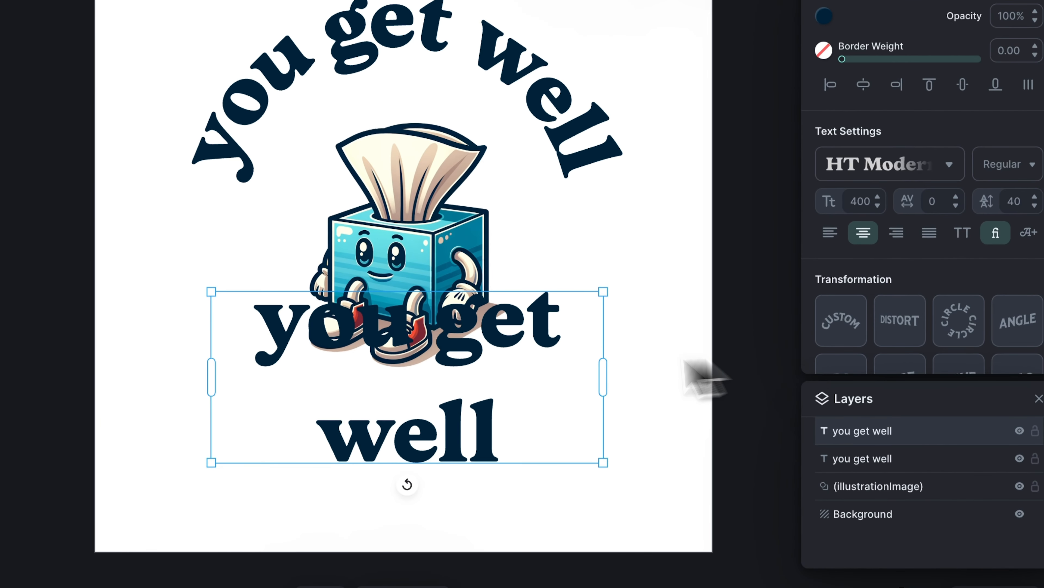
{"action": "double_click", "coordinate": [445, 334]}
{"action": "type", "text": "hope"}
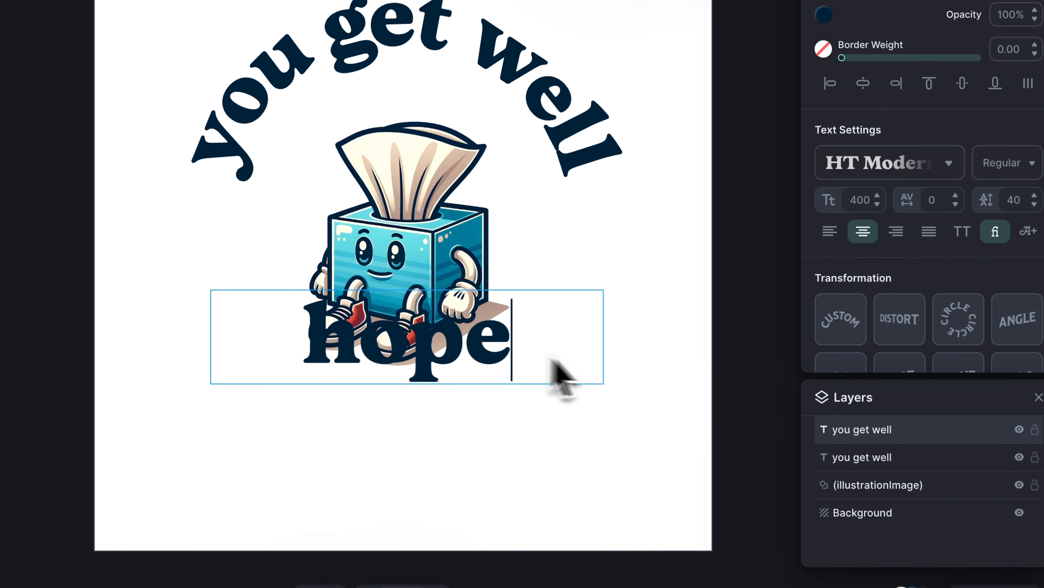
Step: Narrow the "hope" text box to the word and place it vertically, reading upward, beneath the left end of the arch
{"action": "key", "text": "Escape"}
{"action": "left_click_drag", "start_coordinate": [603, 336], "coordinate": [522, 338]}
{"action": "left_click_drag", "start_coordinate": [406, 395], "coordinate": [450, 374]}
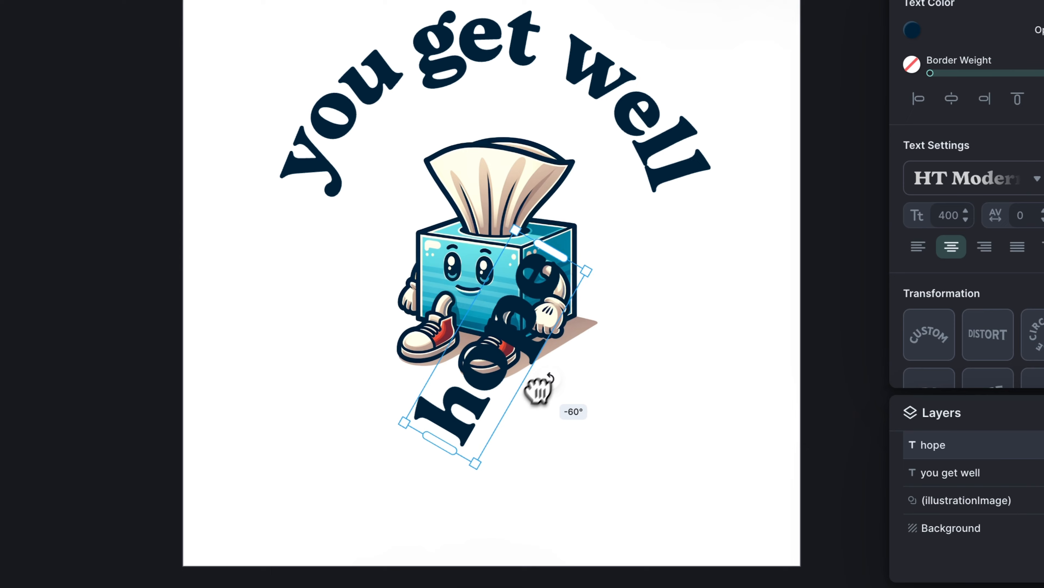
{"action": "left_click_drag", "start_coordinate": [538, 388], "coordinate": [334, 308]}
Step: Copy "hope" beneath the right end of the arch and change the copy to "soon!", reading downward
{"action": "left_click_drag", "start_coordinate": [317, 309], "coordinate": [687, 285], "text": "alt"}
{"action": "double_click", "coordinate": [667, 308]}
{"action": "type", "text": "soon!"}
{"action": "key", "text": "Escape"}
{"action": "left_click", "coordinate": [753, 303]}
Step: Enlarge the tissue box illustration from its centre and shift it slightly down to fill the space inside the arched lettering
{"action": "left_click", "coordinate": [507, 334]}
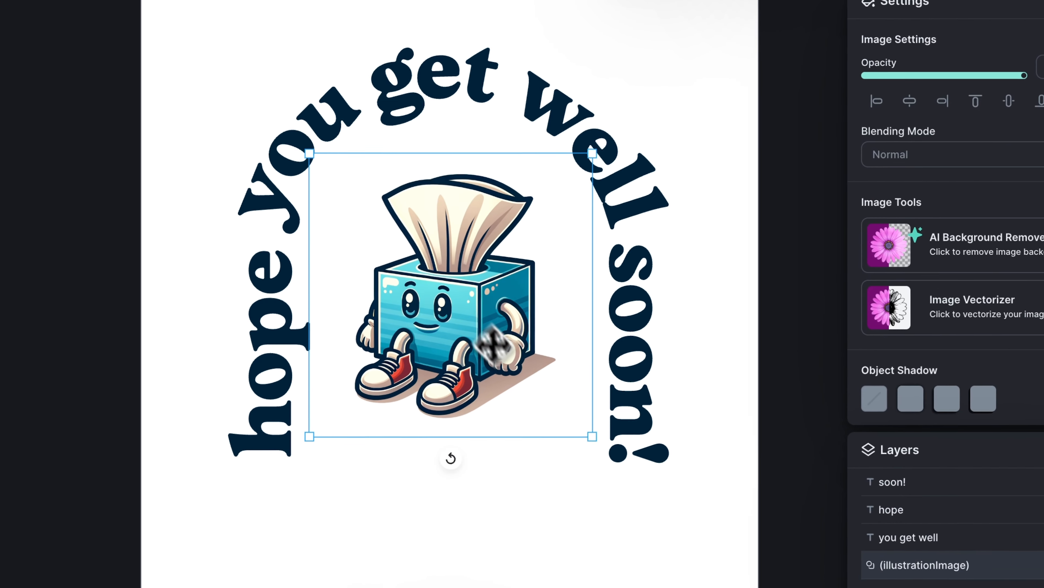
{"action": "left_click_drag", "start_coordinate": [606, 428], "coordinate": [618, 464], "text": "alt"}
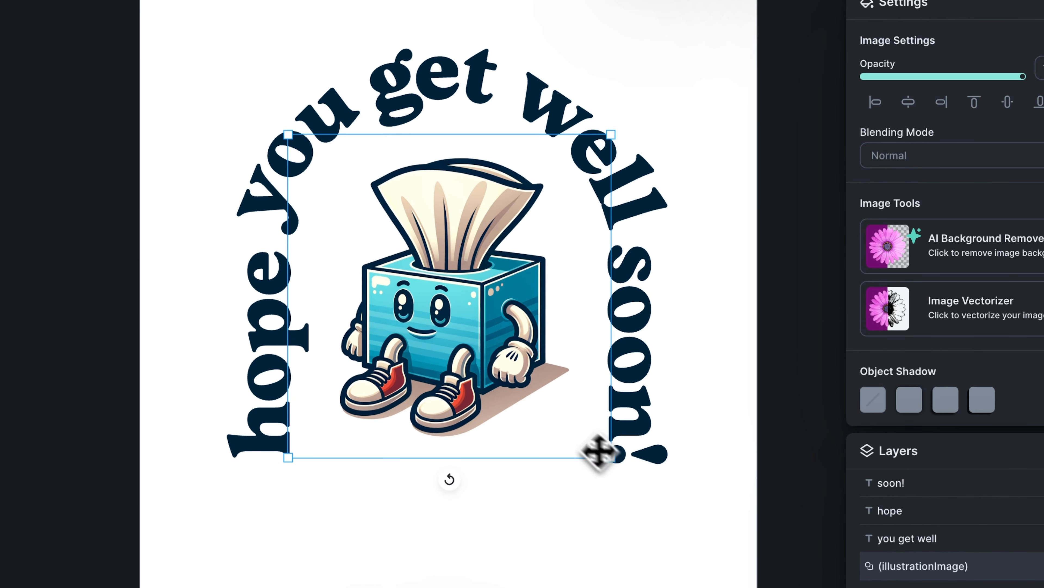
{"action": "left_click_drag", "start_coordinate": [480, 355], "coordinate": [479, 367]}
{"action": "left_click_drag", "start_coordinate": [616, 476], "coordinate": [622, 490], "text": "alt"}
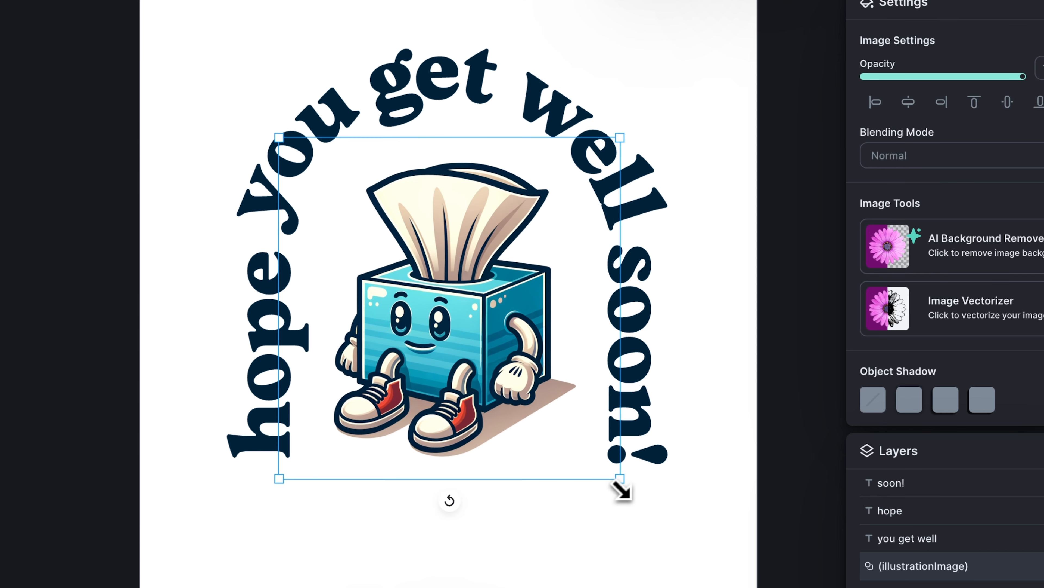
{"action": "left_click", "coordinate": [727, 350]}
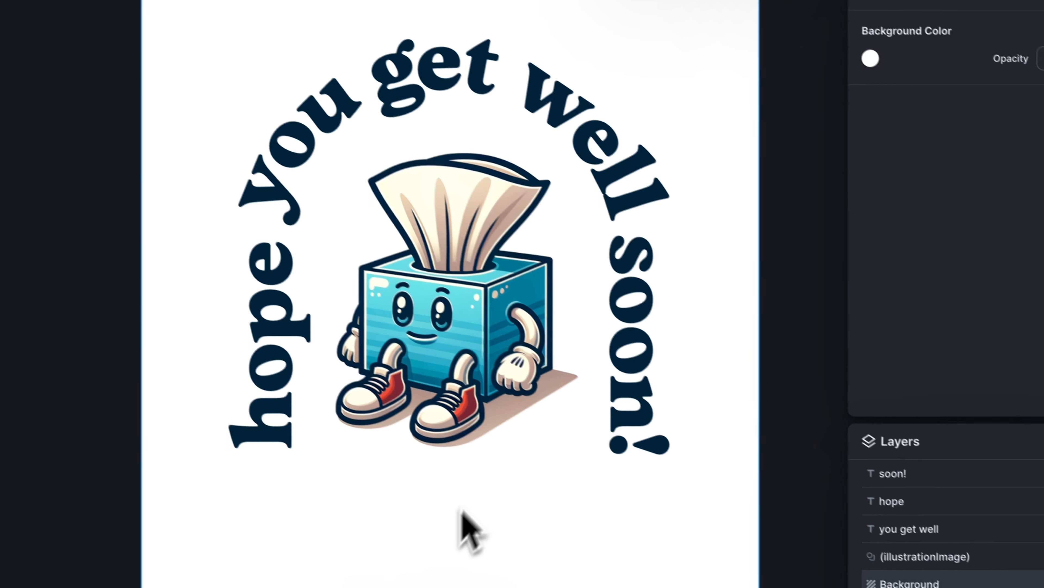
Step: Add another headline text in HT Modern Hand Serif, widen its box and set its size to 43
{"action": "key", "text": "t"}
{"action": "left_click", "coordinate": [907, 198]}
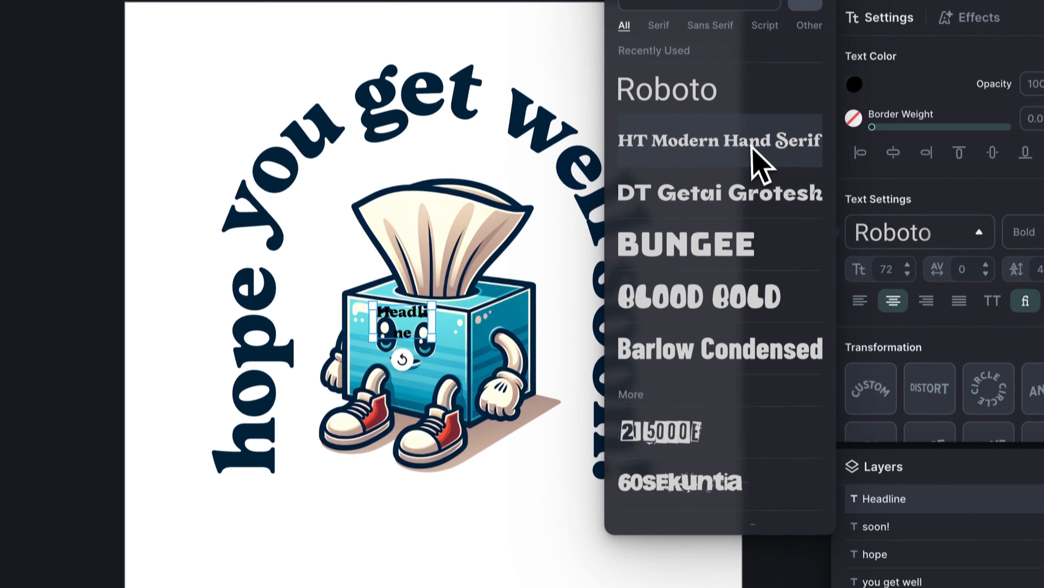
{"action": "left_click", "coordinate": [753, 104]}
{"action": "left_click_drag", "start_coordinate": [437, 341], "coordinate": [629, 334]}
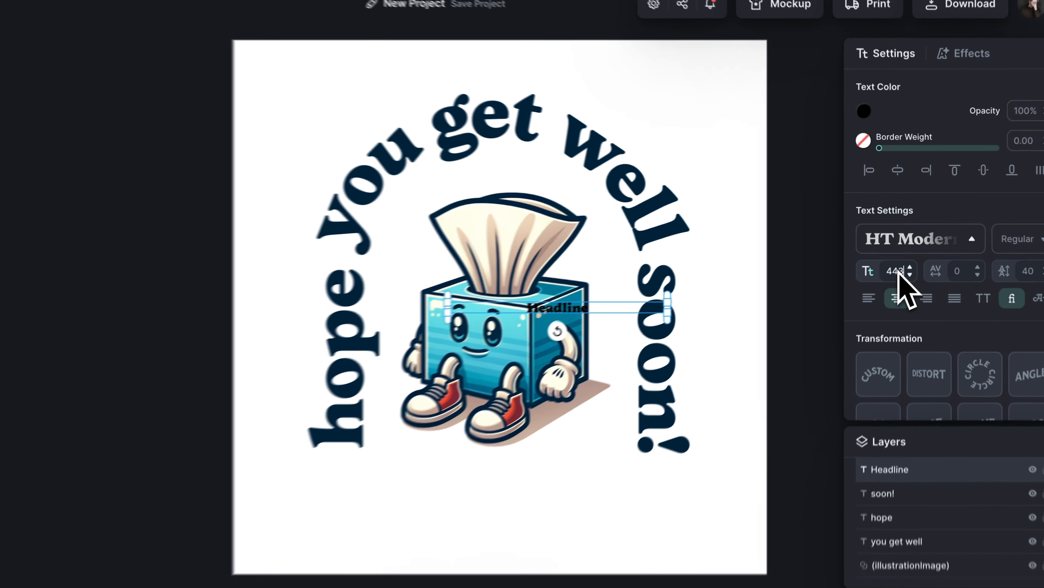
{"action": "double_click", "coordinate": [894, 284]}
{"action": "type", "text": "43"}
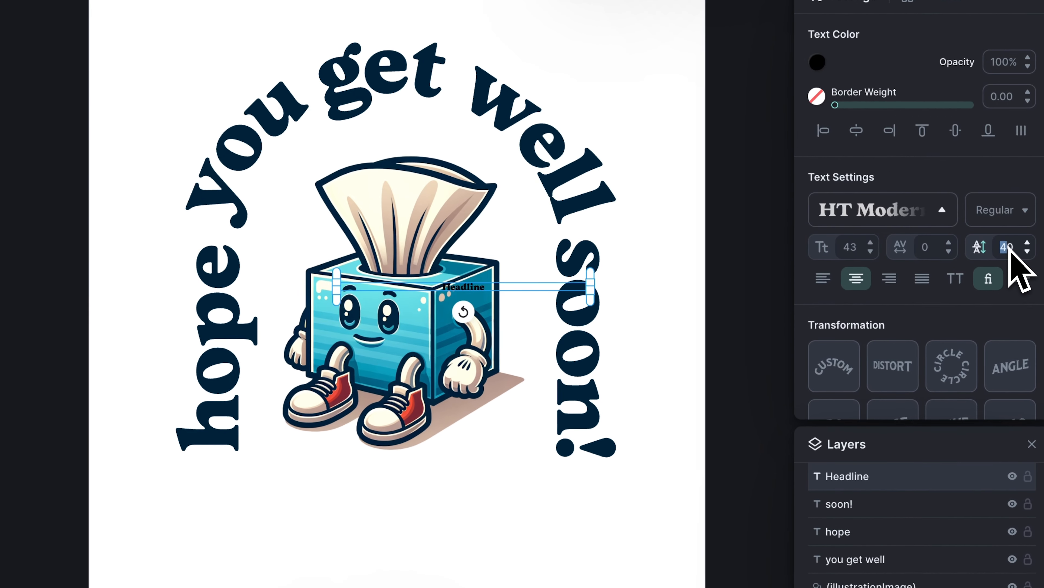
Step: Set the new headline's line height to 10 and move it into the empty area below the tissue box illustration
{"action": "double_click", "coordinate": [1019, 263]}
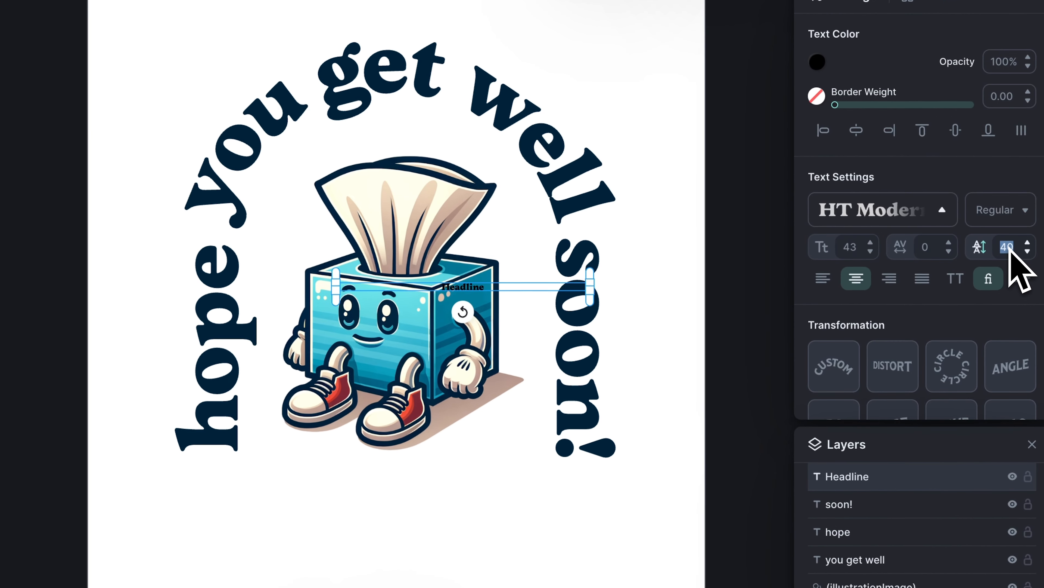
{"action": "type", "text": "10"}
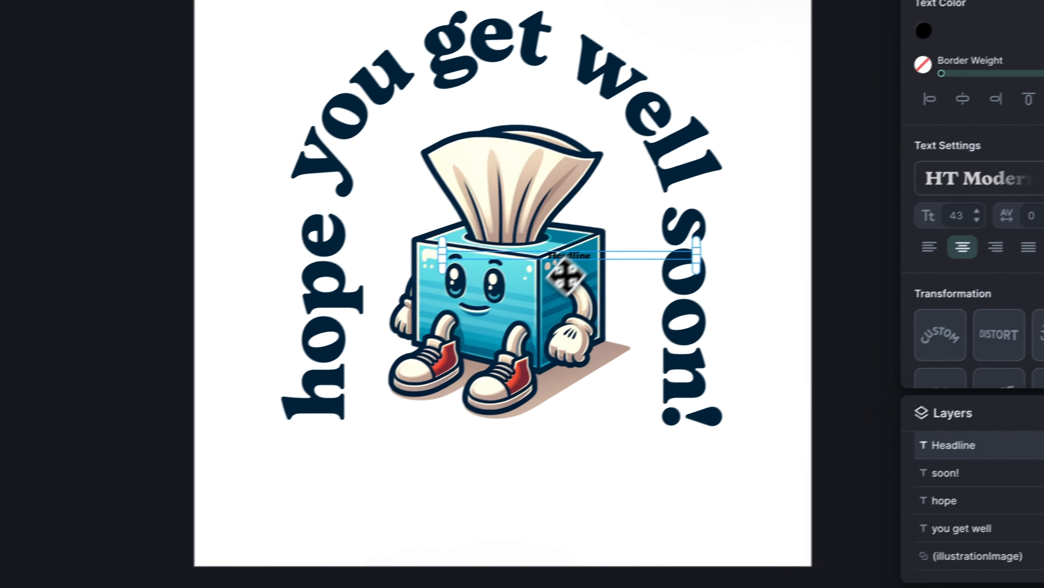
{"action": "left_click_drag", "start_coordinate": [469, 286], "coordinate": [411, 499]}
Step: Change the headline to "JUST REMEMBER YOU'VE GOT FRIENDS AND FAMILY WHO CARE" and narrow its box so the second line starts with "FRIENDS"
{"action": "double_click", "coordinate": [544, 462]}
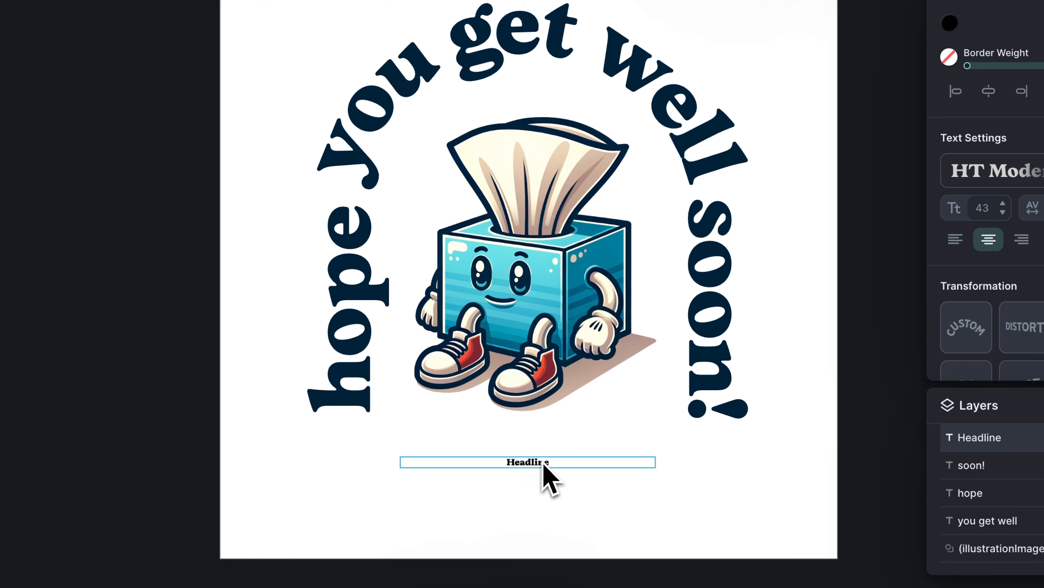
{"action": "type", "text": "JUST REMEMBER YOU’VE GOT FRIENDS AND FAMILY WHO CARE!"}
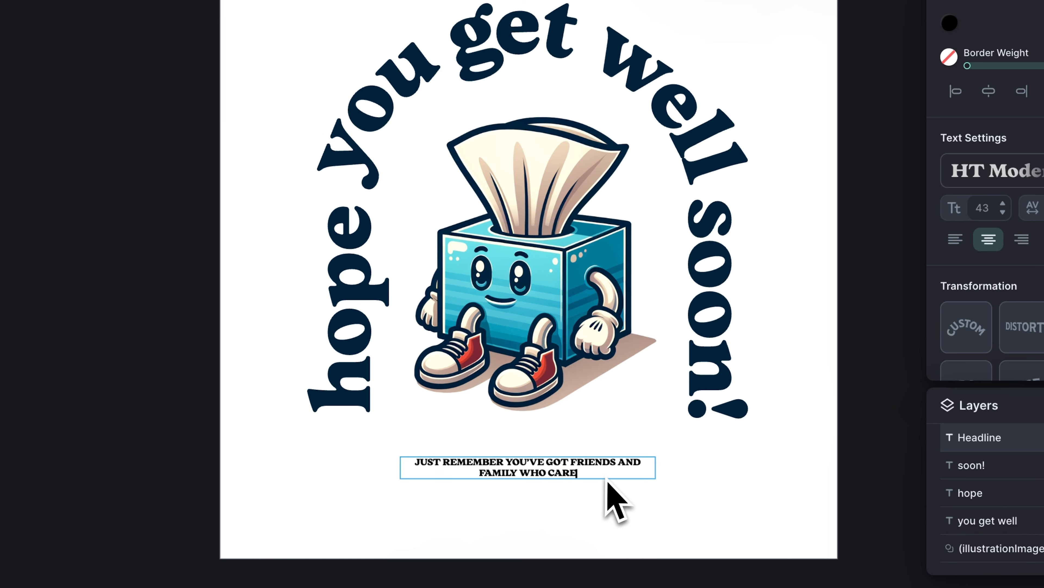
{"action": "key", "text": "Escape"}
{"action": "left_click_drag", "start_coordinate": [655, 473], "coordinate": [597, 473]}
Step: Recolour the two-line message with the document's dark navy, and enlarge and lower it beneath the illustration
{"action": "left_click", "coordinate": [838, 90]}
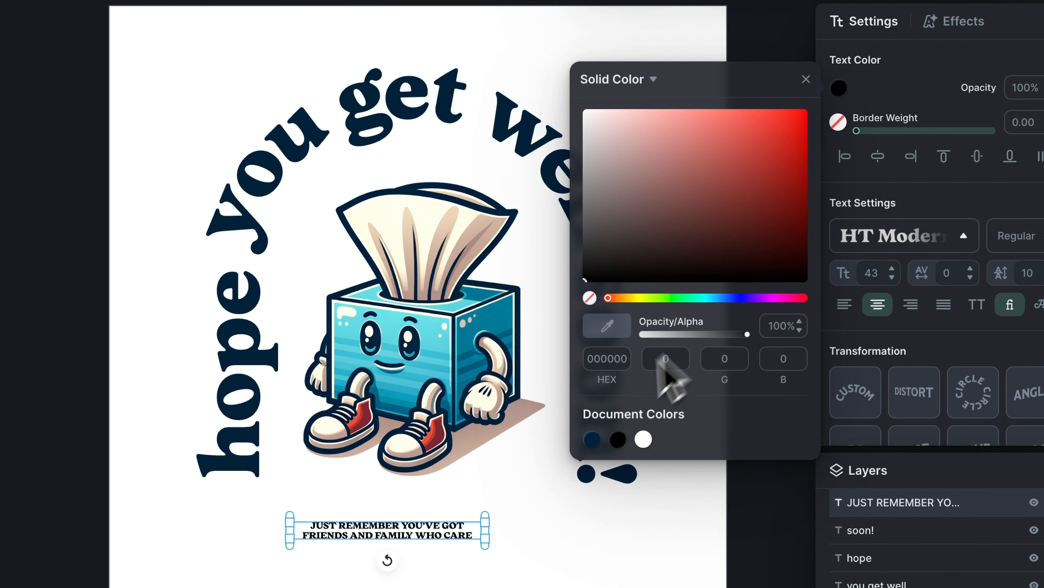
{"action": "left_click", "coordinate": [597, 439]}
{"action": "left_click", "coordinate": [807, 77]}
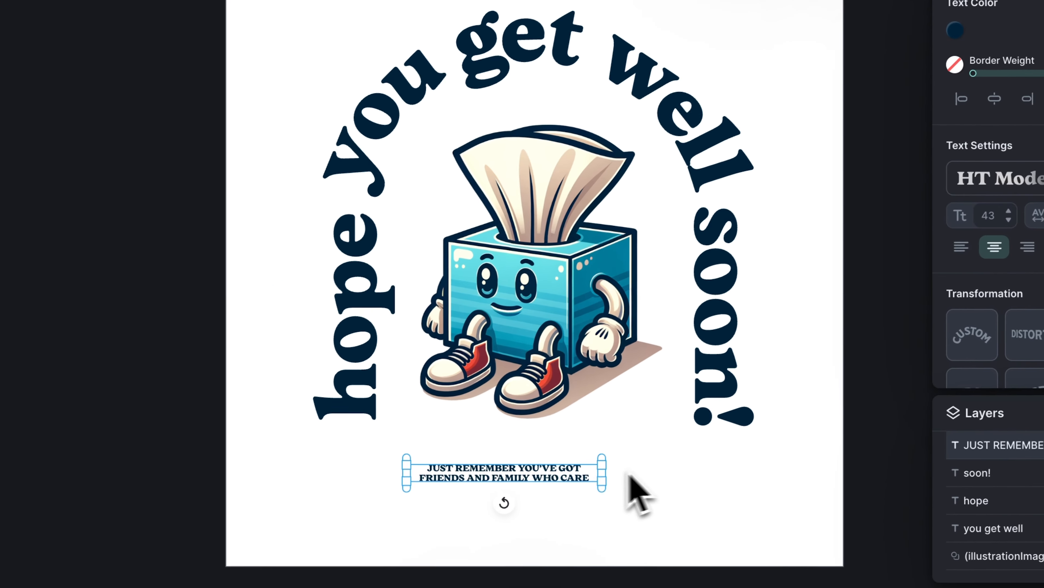
{"action": "left_click_drag", "start_coordinate": [640, 484], "coordinate": [624, 538]}
Step: Group the illustration with all the lettering and scale the group down slightly
{"action": "left_click_drag", "start_coordinate": [316, 50], "coordinate": [682, 482]}
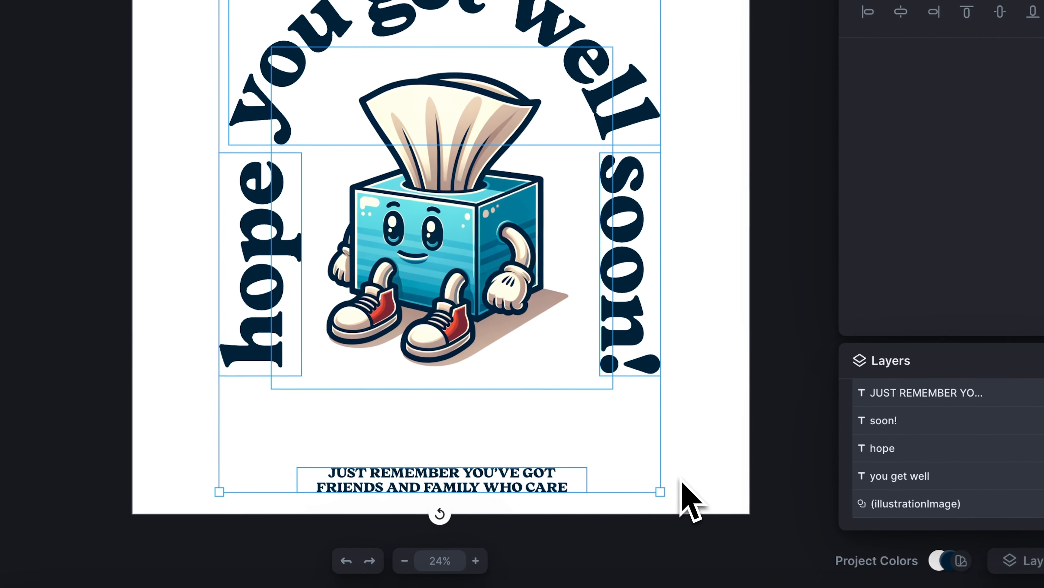
{"action": "key", "text": "ctrl+g"}
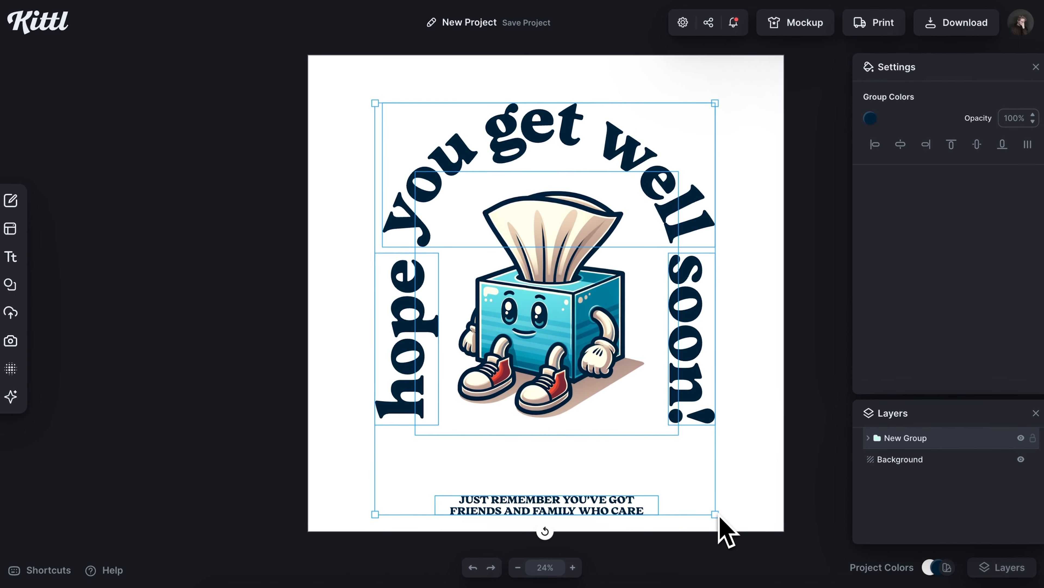
{"action": "left_click_drag", "start_coordinate": [720, 519], "coordinate": [701, 505]}
Step: Centre the group horizontally and vertically on the artboard, and nudge it slightly left to balance it visually
{"action": "left_click_drag", "start_coordinate": [552, 311], "coordinate": [564, 301]}
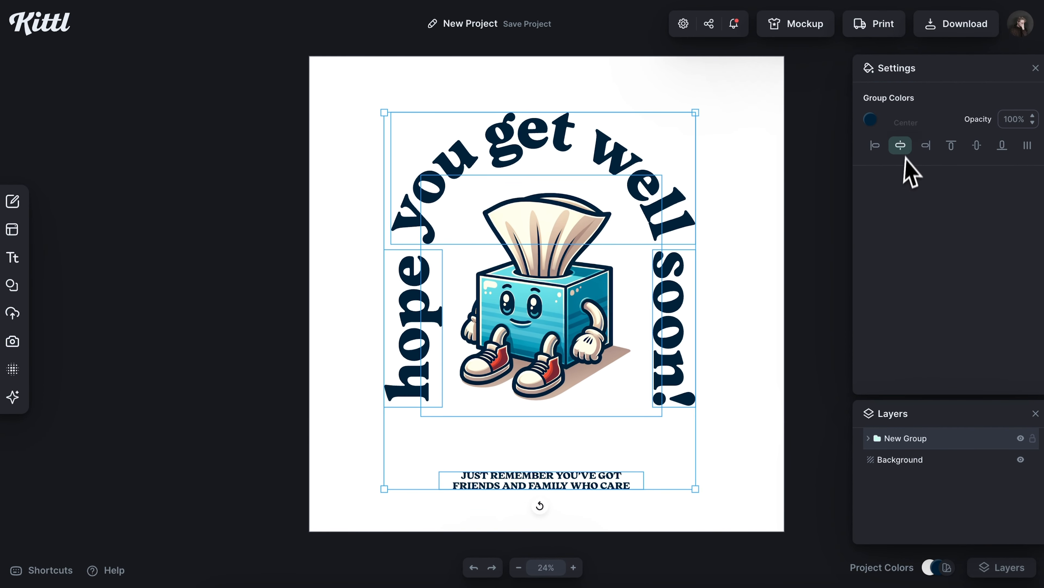
{"action": "left_click", "coordinate": [900, 145]}
{"action": "left_click", "coordinate": [977, 146]}
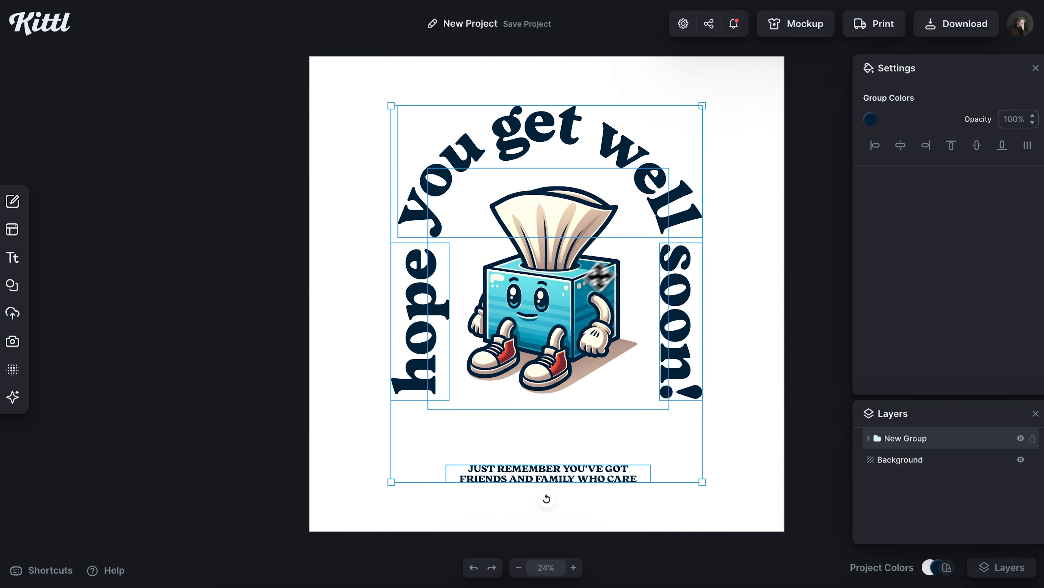
{"action": "left_click_drag", "start_coordinate": [598, 274], "coordinate": [594, 273]}
Step: Apply the second halftone texture, the one with a plain grey preview, over the design and reduce its opacity to about 8.5
{"action": "left_click", "coordinate": [745, 257]}
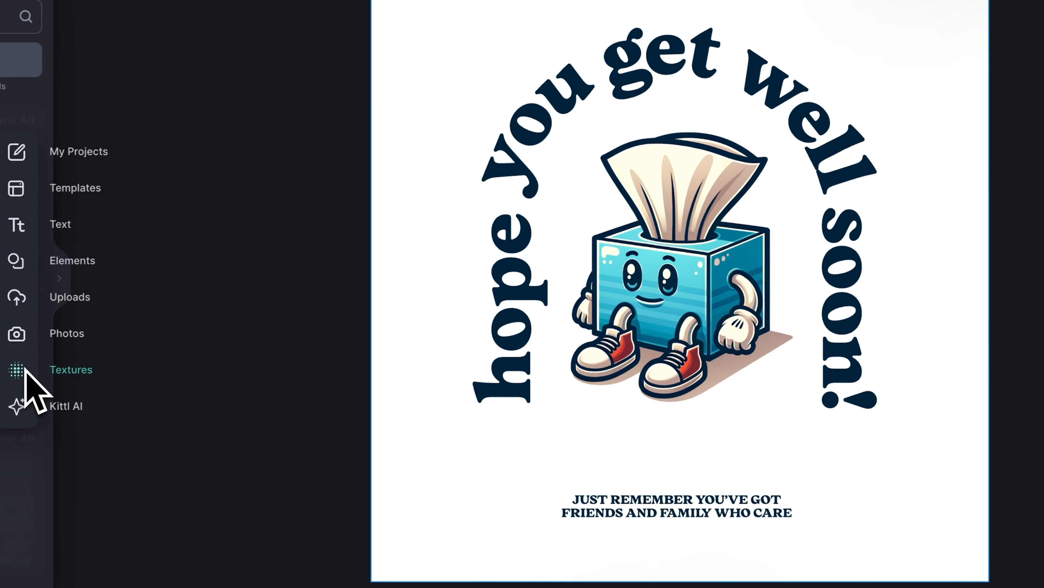
{"action": "left_click", "coordinate": [16, 368]}
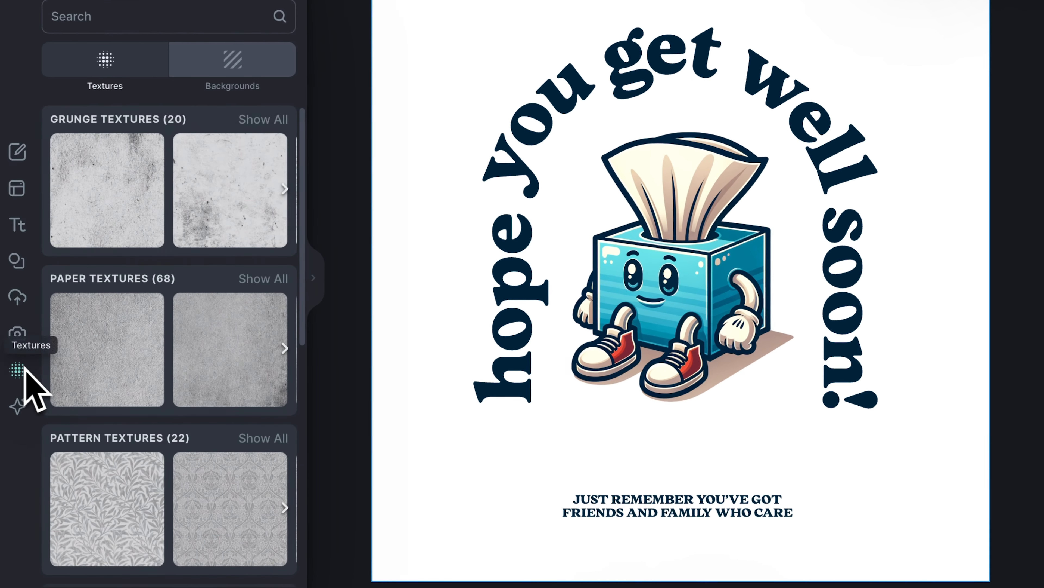
{"action": "scroll", "coordinate": [168, 362], "scroll_direction": "down", "scroll_amount": 15}
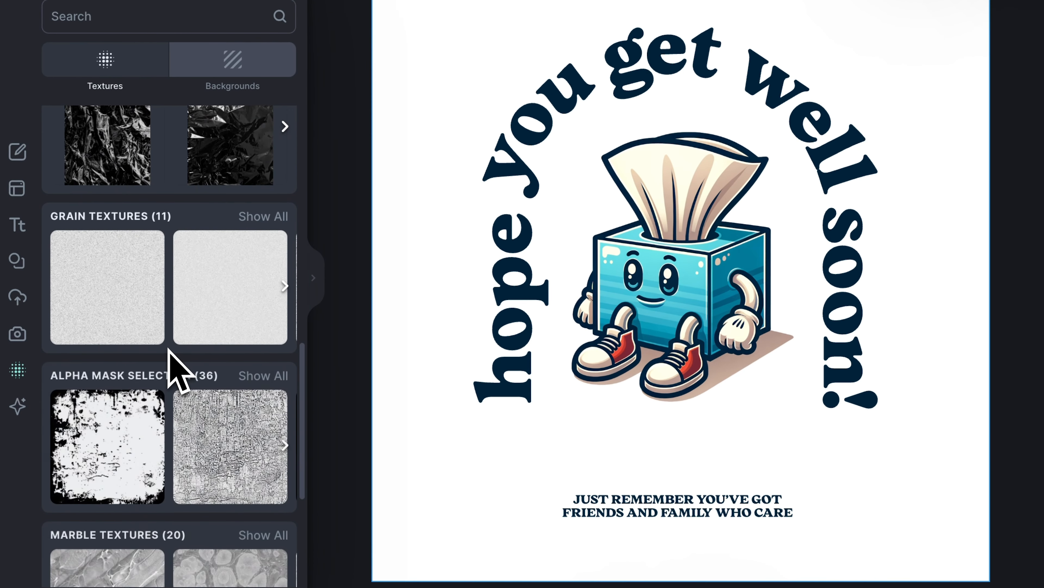
{"action": "scroll", "coordinate": [169, 348], "scroll_direction": "down", "scroll_amount": 10}
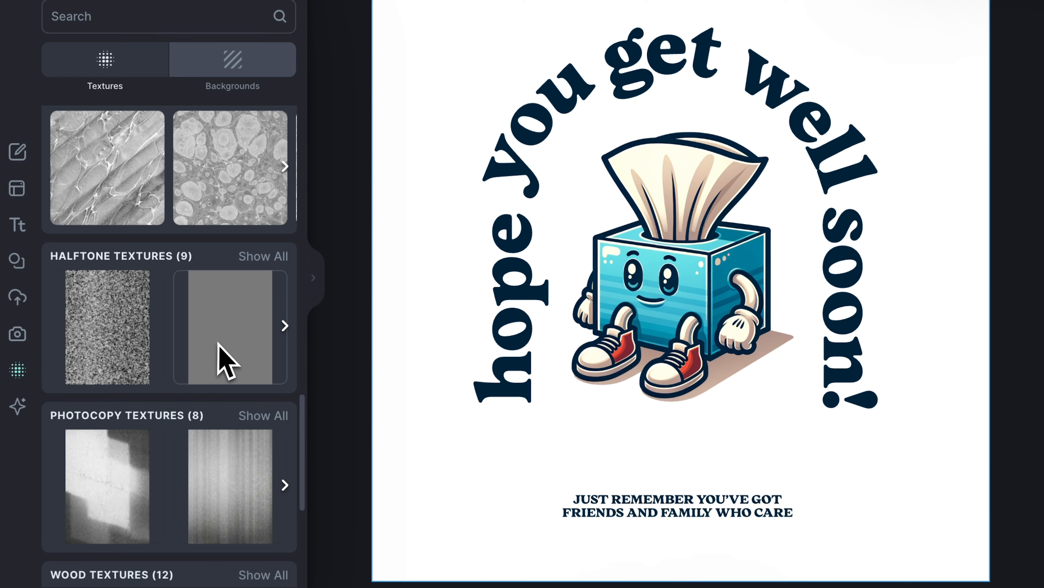
{"action": "left_click", "coordinate": [220, 342]}
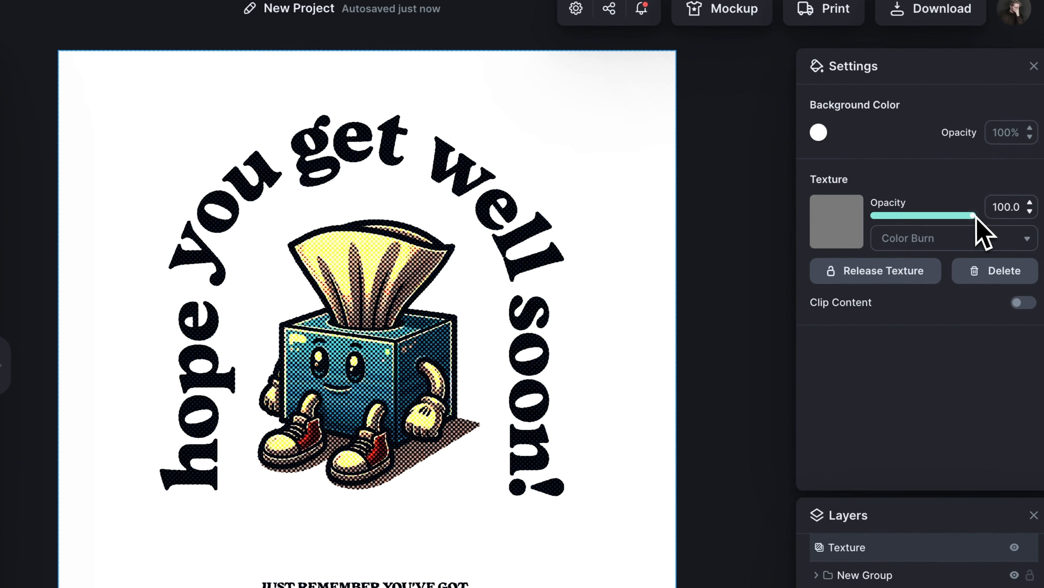
{"action": "left_click_drag", "start_coordinate": [974, 217], "coordinate": [885, 217]}
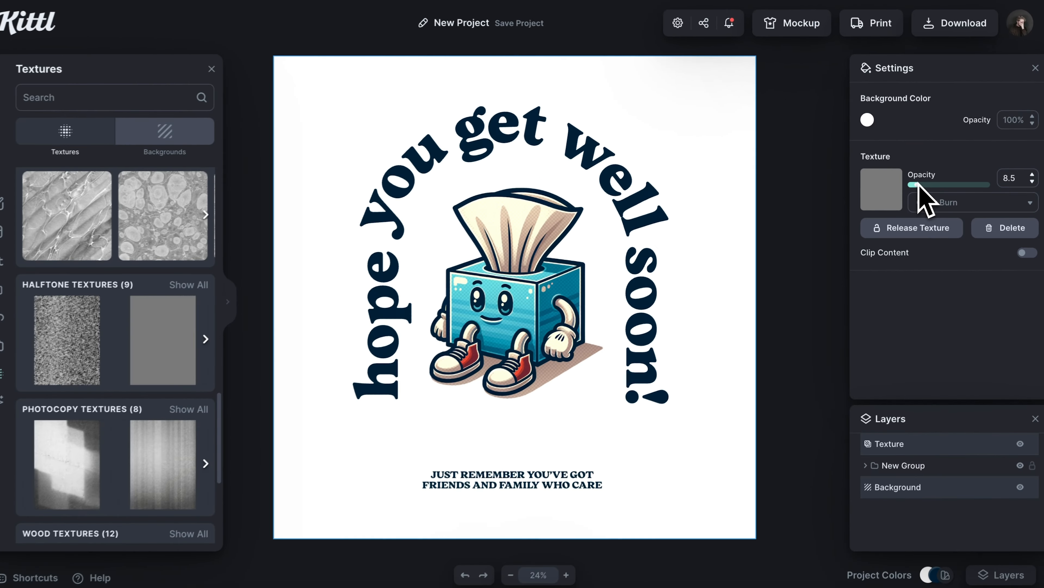
{"action": "left_click_drag", "start_coordinate": [882, 216], "coordinate": [887, 216]}
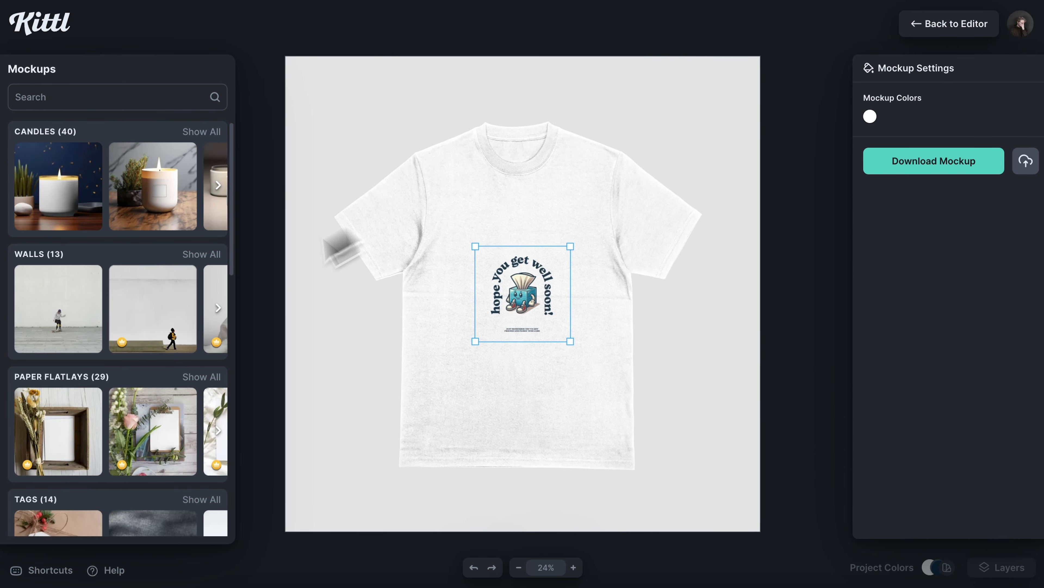
Step: Switch to the mockups and apply the Cups and Mugs mockup showing a white mug on a peach marble surface
{"action": "scroll", "coordinate": [122, 368], "scroll_direction": "down", "scroll_amount": 12}
{"action": "scroll", "coordinate": [122, 374], "scroll_direction": "down", "scroll_amount": 15}
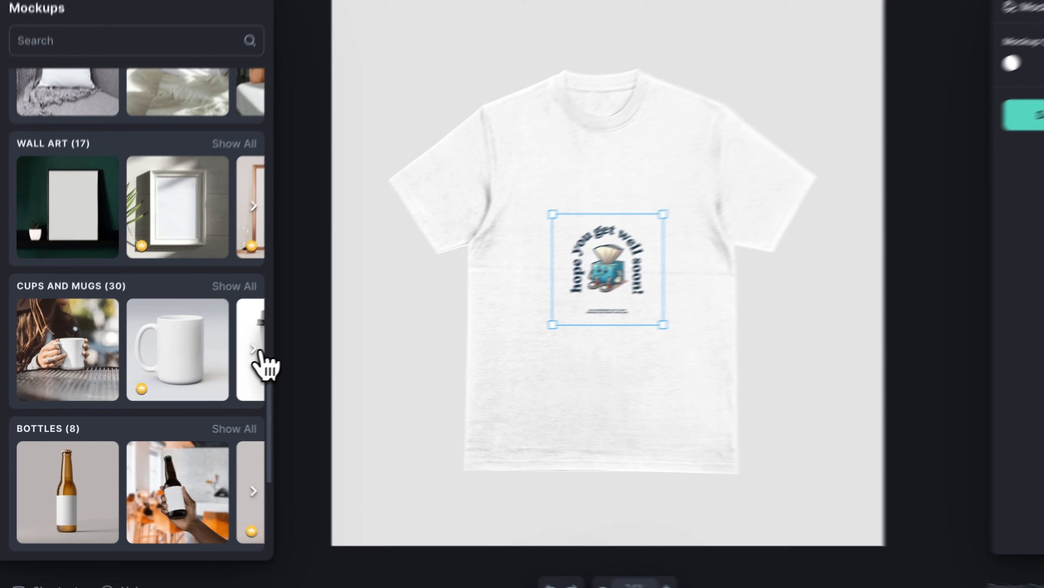
{"action": "left_click", "coordinate": [218, 362]}
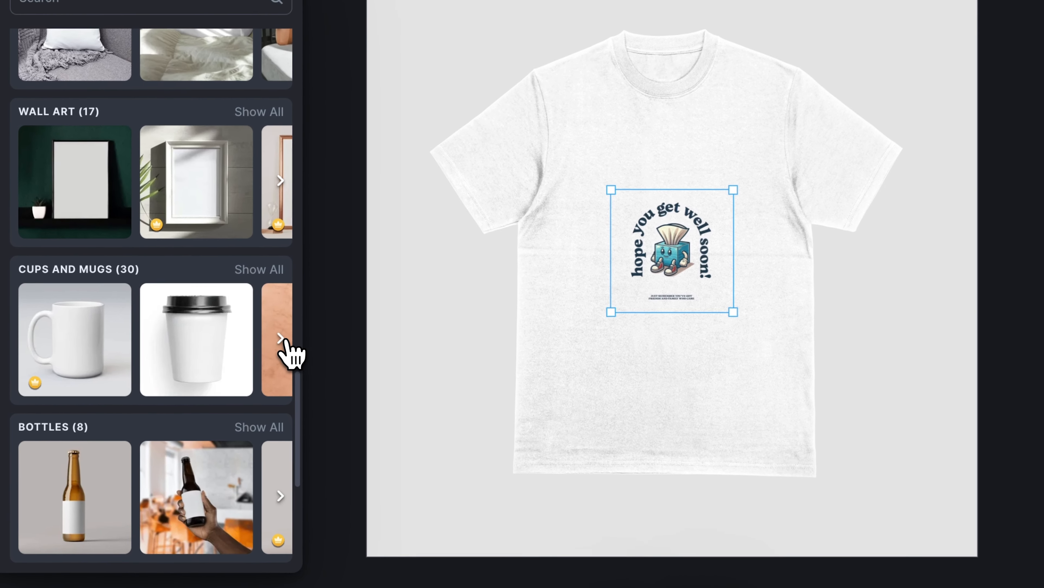
{"action": "left_click", "coordinate": [218, 362]}
{"action": "left_click", "coordinate": [218, 362]}
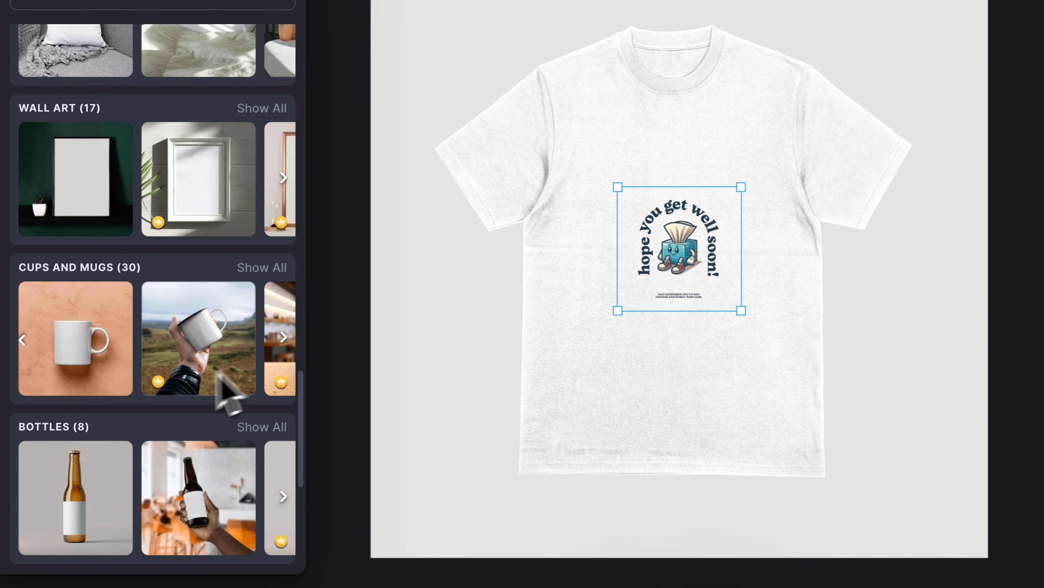
{"action": "left_click", "coordinate": [84, 347]}
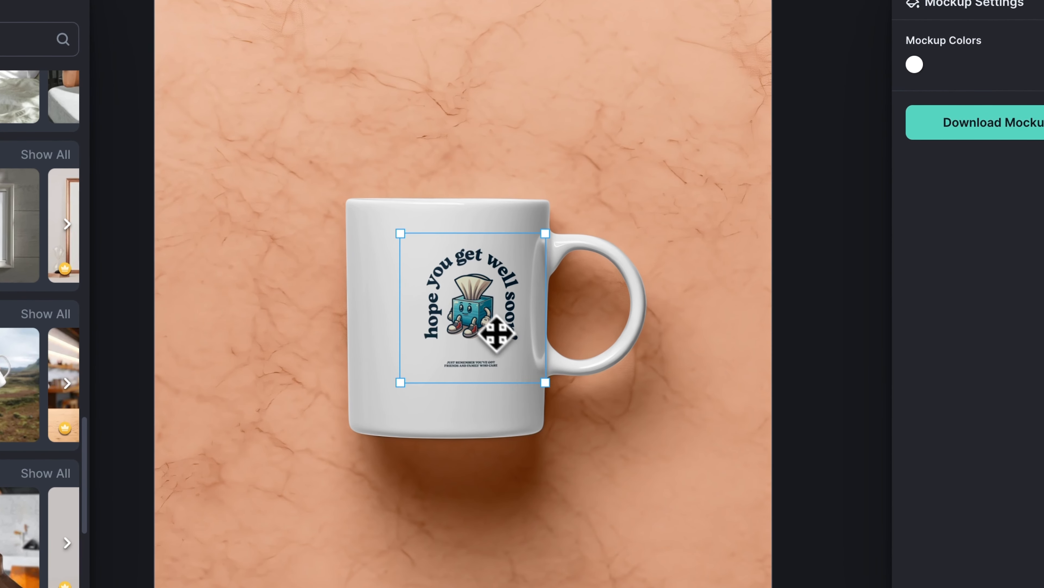
Step: Move the design to the middle of the mug's face and enlarge it until its frame spans the mug's width
{"action": "left_click_drag", "start_coordinate": [497, 334], "coordinate": [472, 350]}
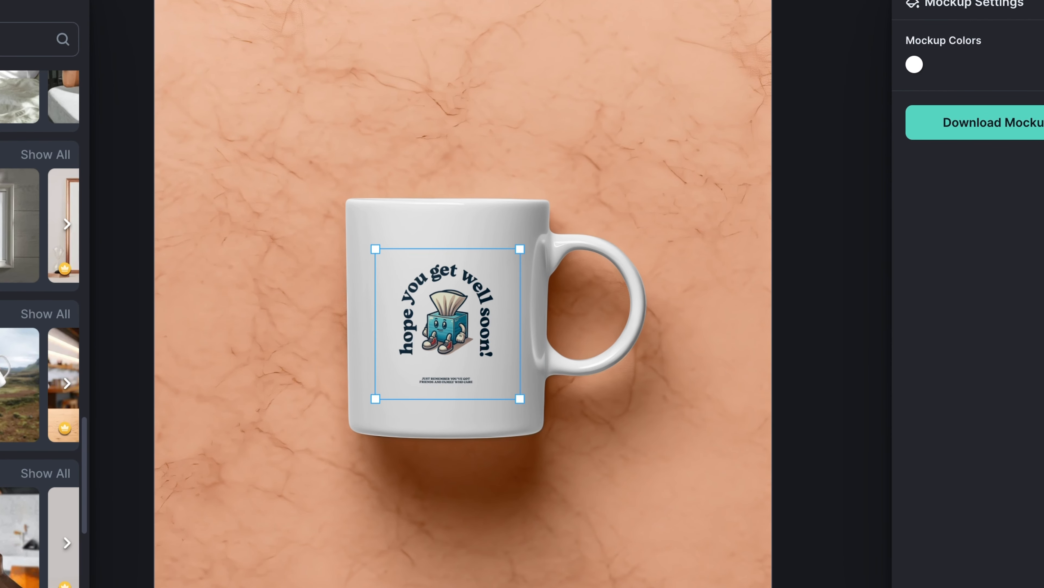
{"action": "left_click_drag", "start_coordinate": [520, 399], "coordinate": [559, 424]}
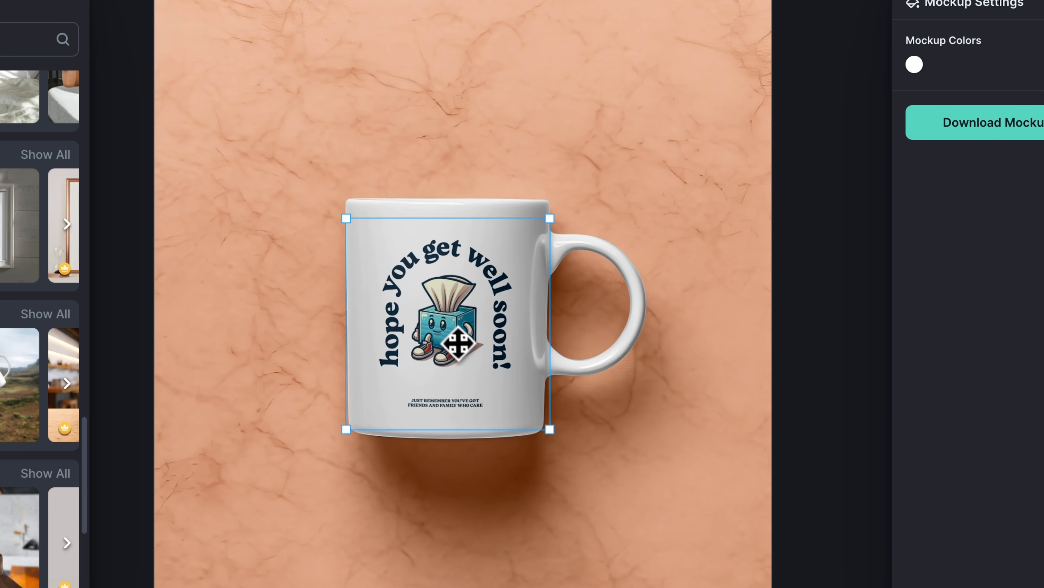